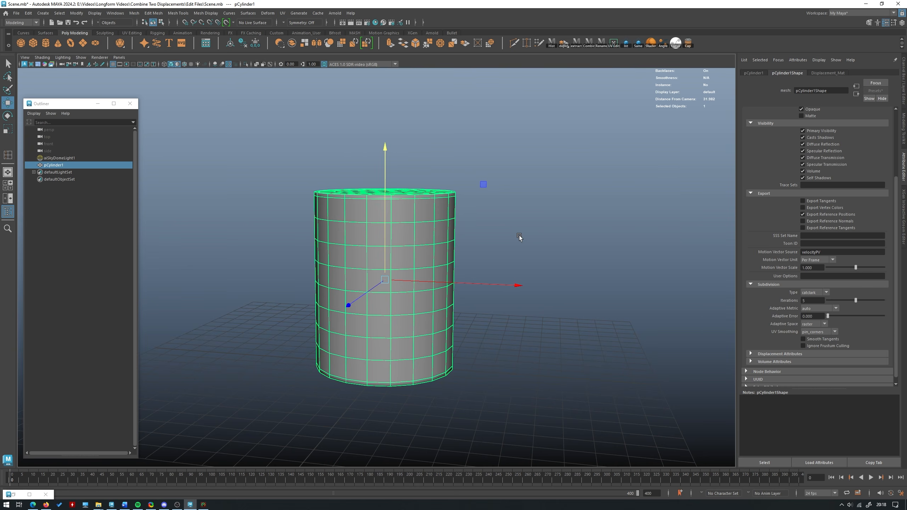
scroll(519, 235, up, 1)
alt+drag(506, 244, 516, 251)
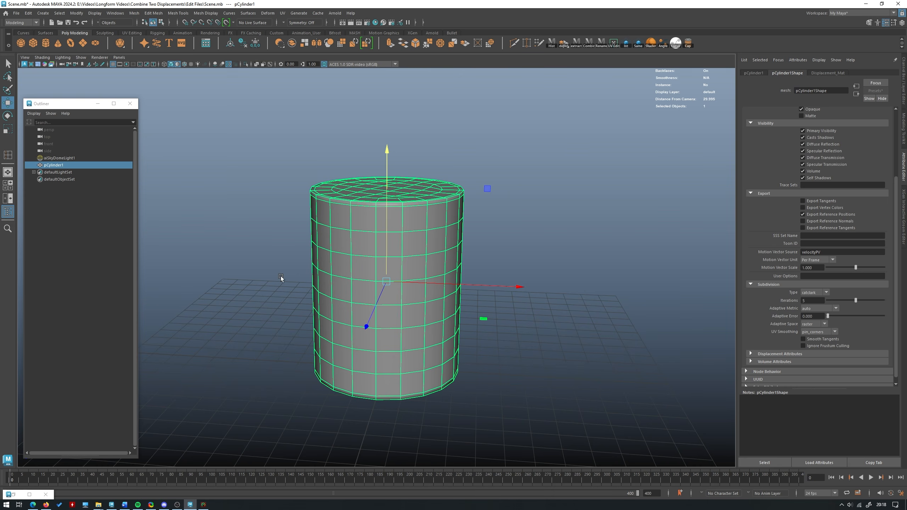
mouse_move(281, 279)
alt+mouse_down()
mouse_move(279, 293)
mouse_move(282, 281)
alt+mouse_up()
scroll(289, 314, up, 2)
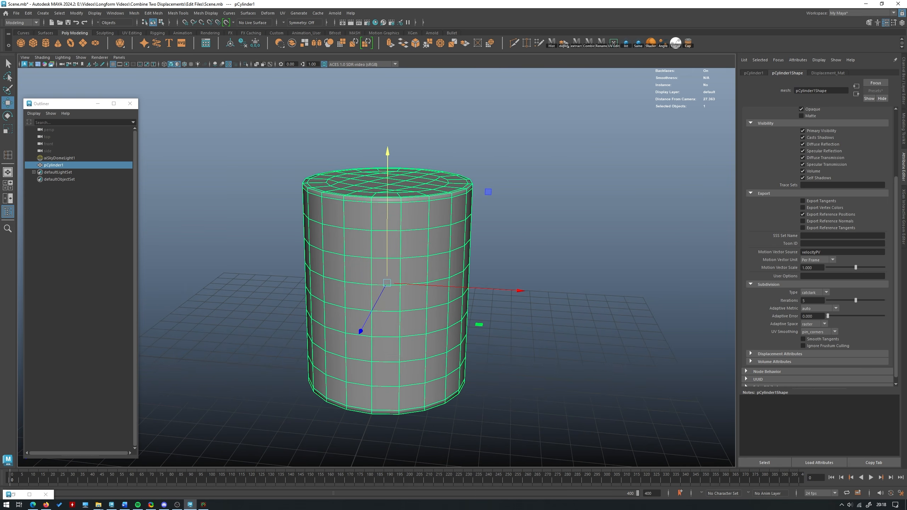
click(242, 271)
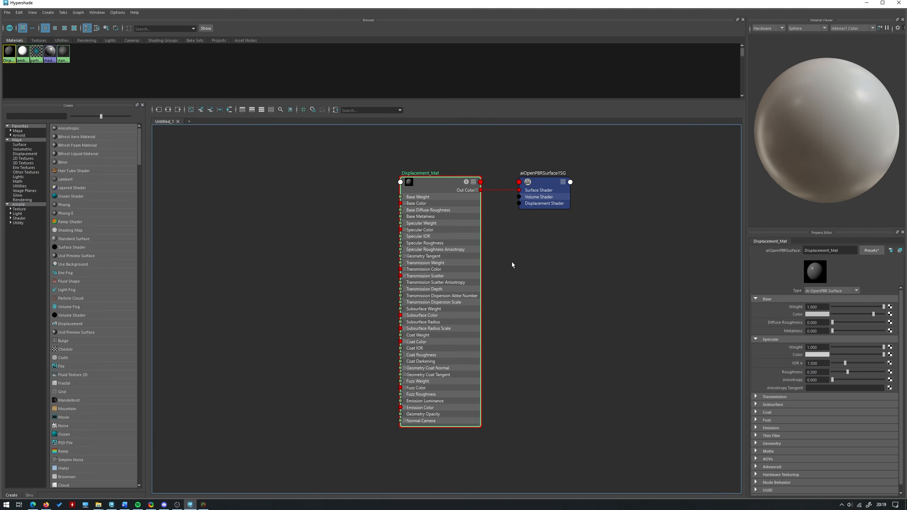
key(Tab)
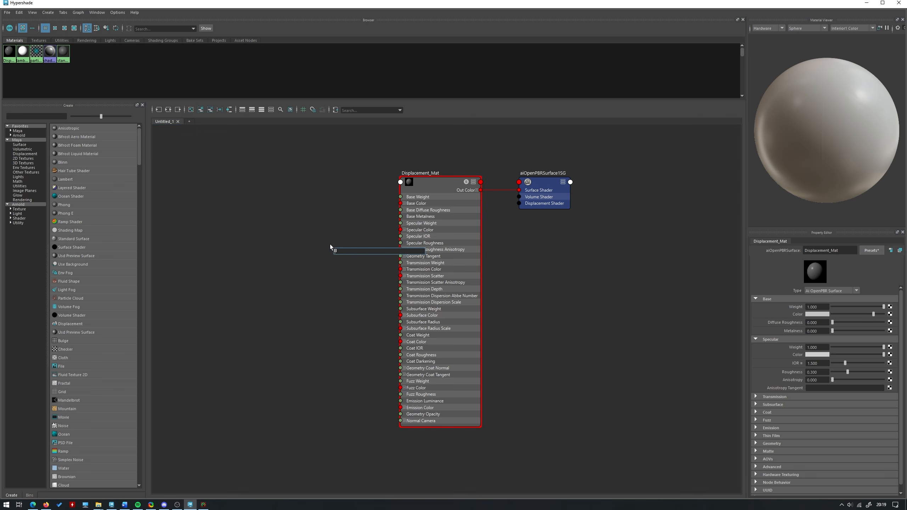
text(aist)
key(Down)
key(Down)
key(Return)
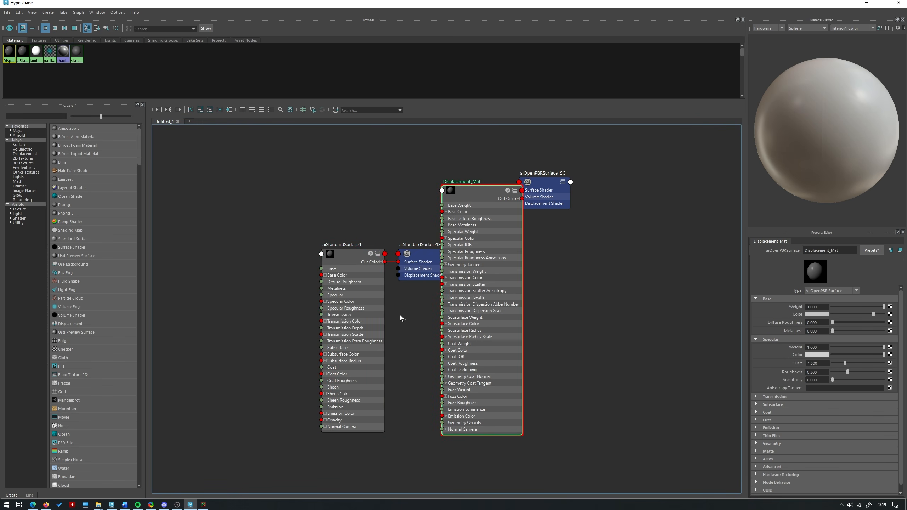
key(Delete)
click(447, 247)
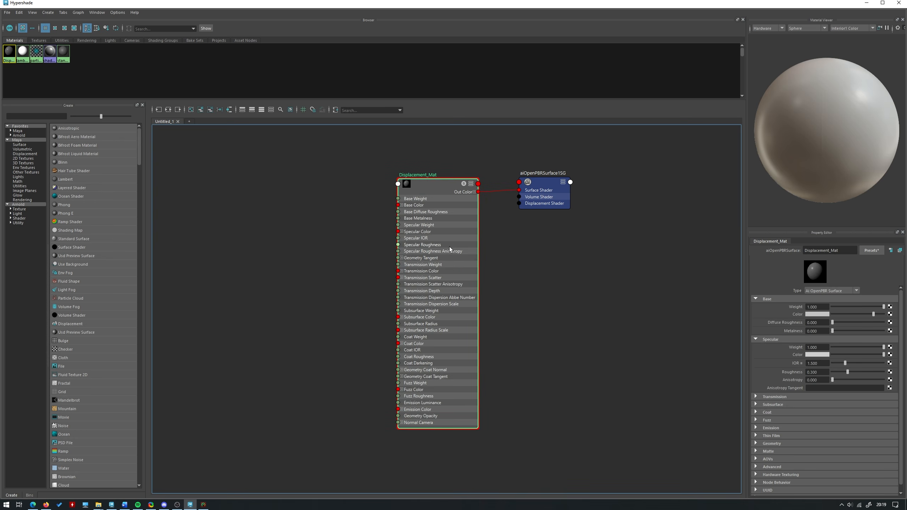
Spread Displacement_Mat and its shading group apart and add a displacement shader node between them
drag(450, 196, 634, 207)
click(495, 251)
key(Tab)
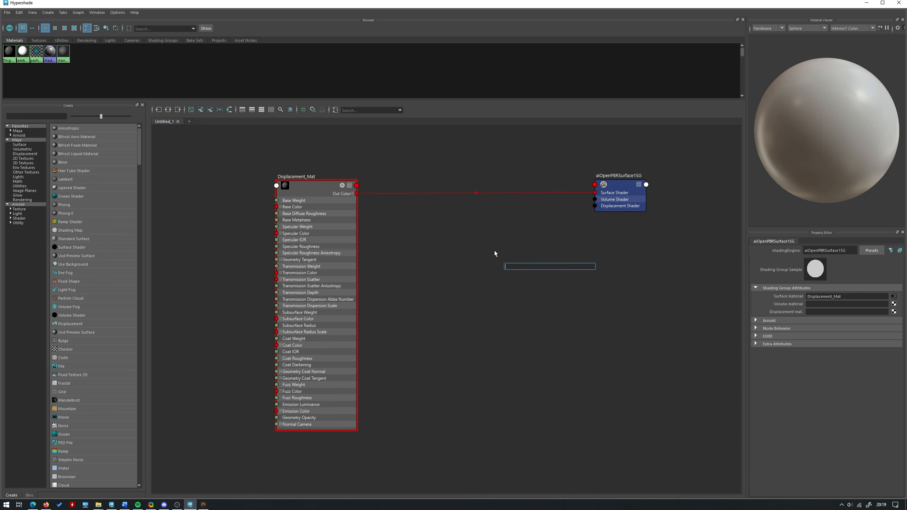
text(displacement)
key(Return)
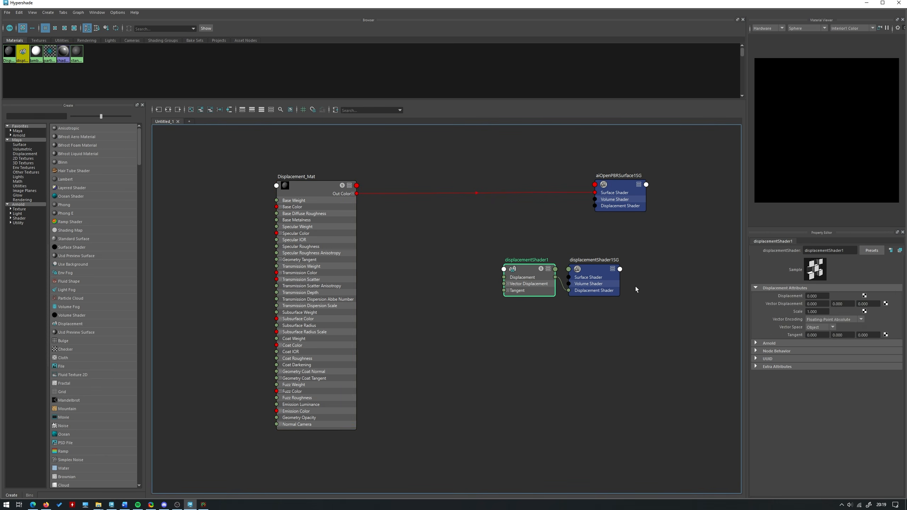
Delete the displacement node's own shading group and connect the displacement node to the Displacement Shader input of aiOpenPBRSurface1SG
key(Delete)
drag(525, 282, 601, 207)
drag(506, 265, 529, 281)
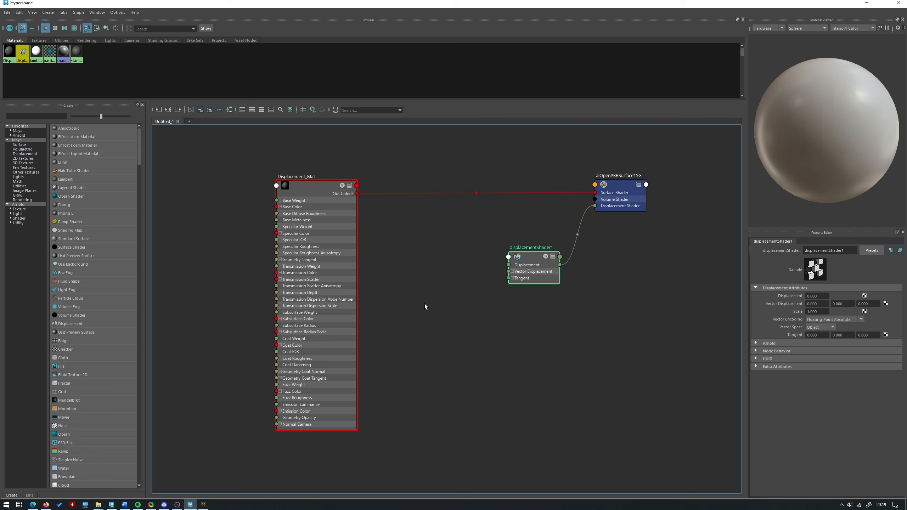
Add a file texture node to the graph and place it to the left of the displacement shader
alt+middle_drag(425, 303, 459, 300)
click(419, 289)
key(Tab)
text(fil)
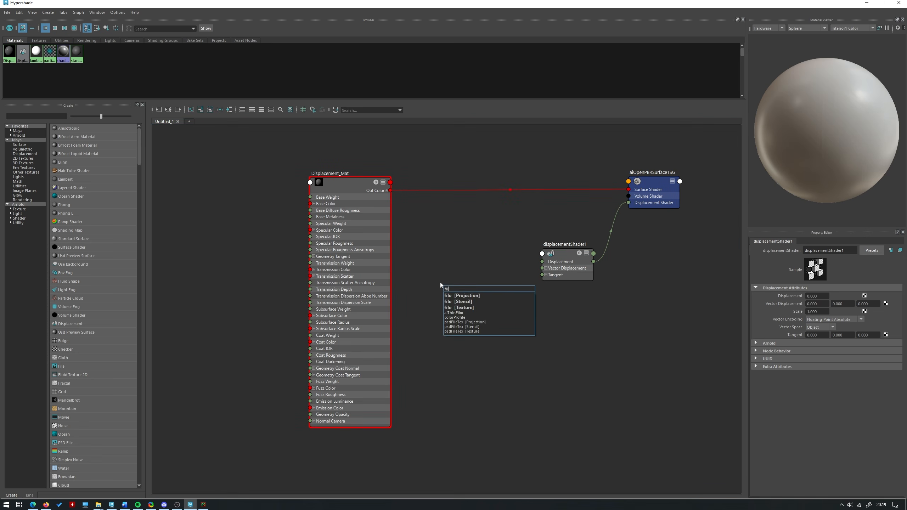
key(Down)
key(Down)
key(Down)
key(Return)
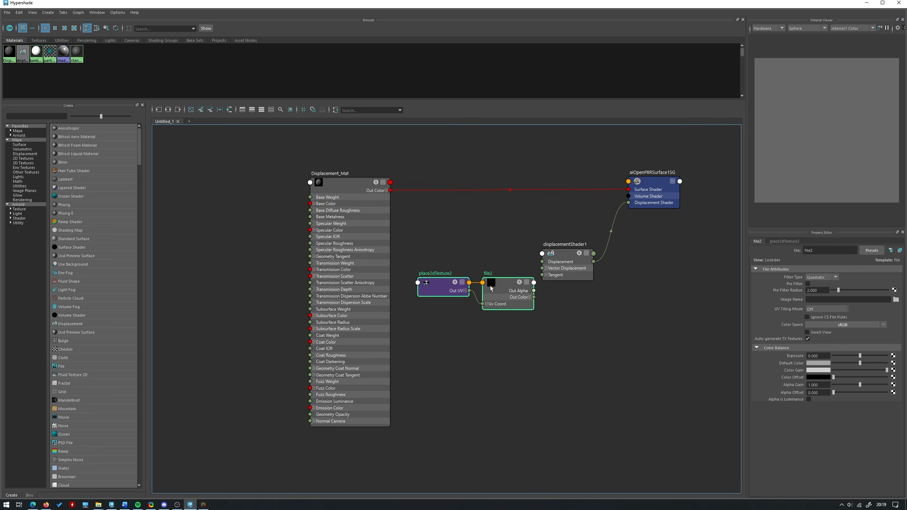
drag(491, 288, 465, 236)
Add a second file texture node below the first one
click(434, 293)
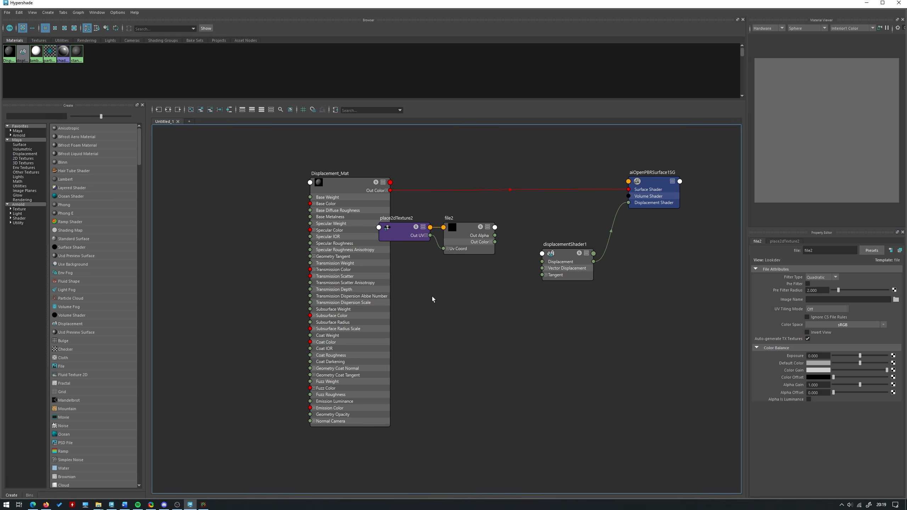
key(Tab)
text(file)
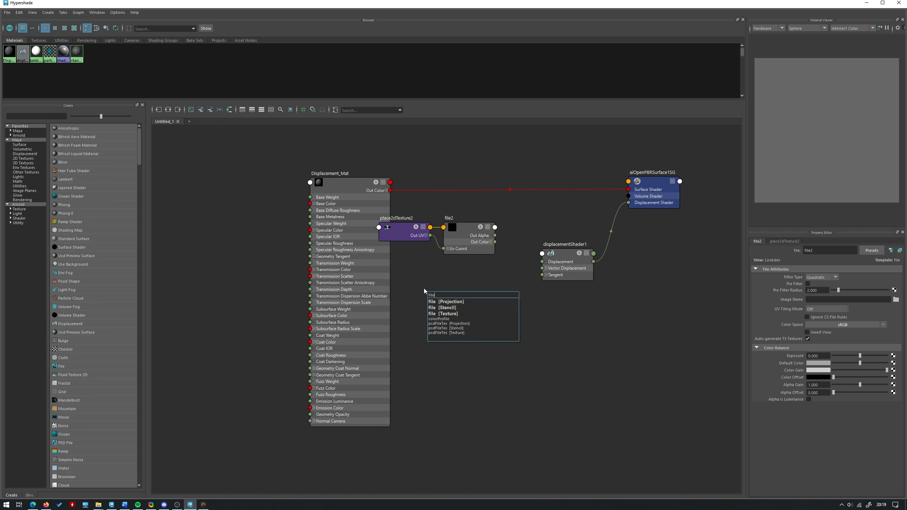
key(Down)
key(Down)
key(Down)
key(Return)
Move both file textures with their placement nodes further left to make room before the displacement shader
shift+click(439, 303)
drag(529, 312, 474, 302)
drag(479, 354, 400, 222)
drag(460, 232, 415, 253)
Add an aiMixShader node between the file textures and the displacement shader, and delete its extra shading group
click(473, 271)
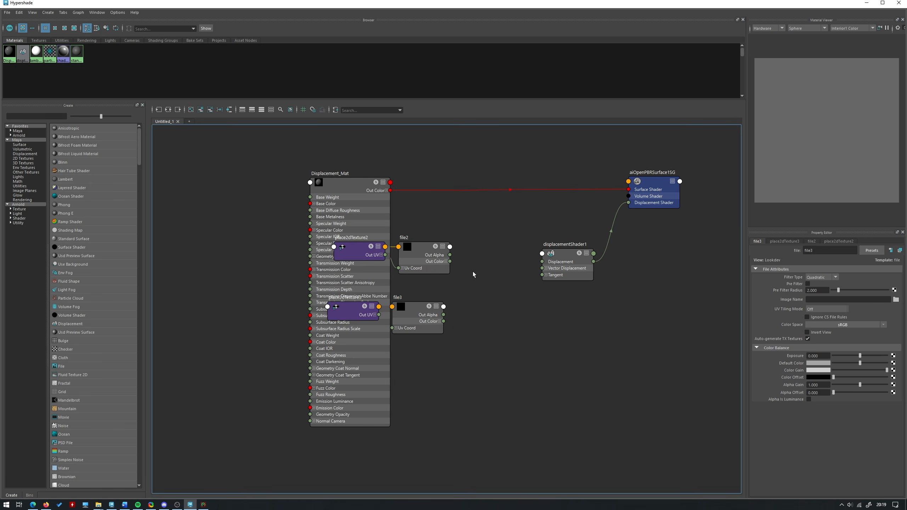
key(Tab)
text(aimix)
key(Return)
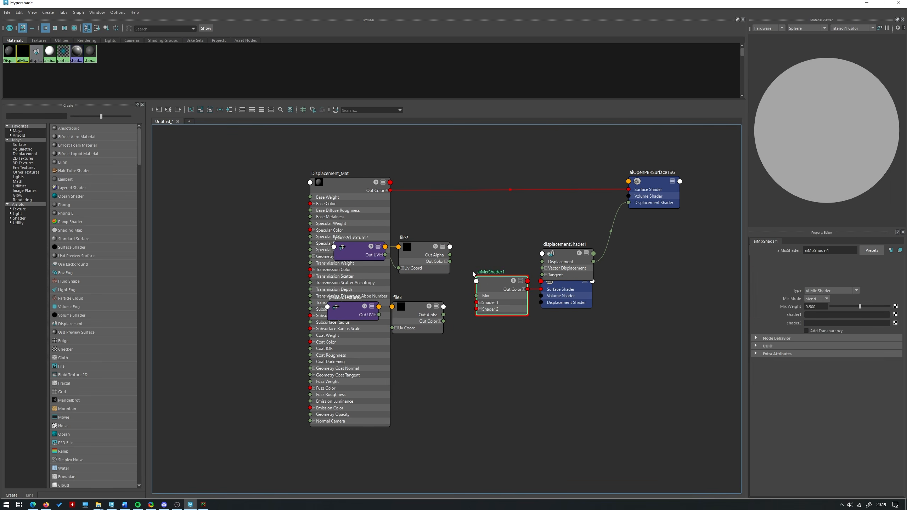
click(558, 303)
key(Delete)
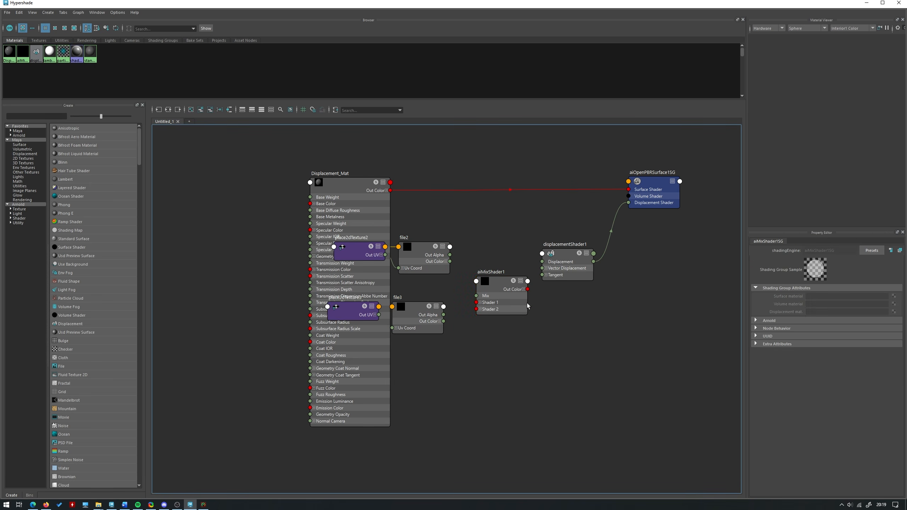
drag(503, 297, 494, 287)
Connect the lower file's Out Color to Shader 2 and the upper file's Out Color to Shader 1 of the aiMixShader
drag(438, 365, 393, 247)
click(441, 322)
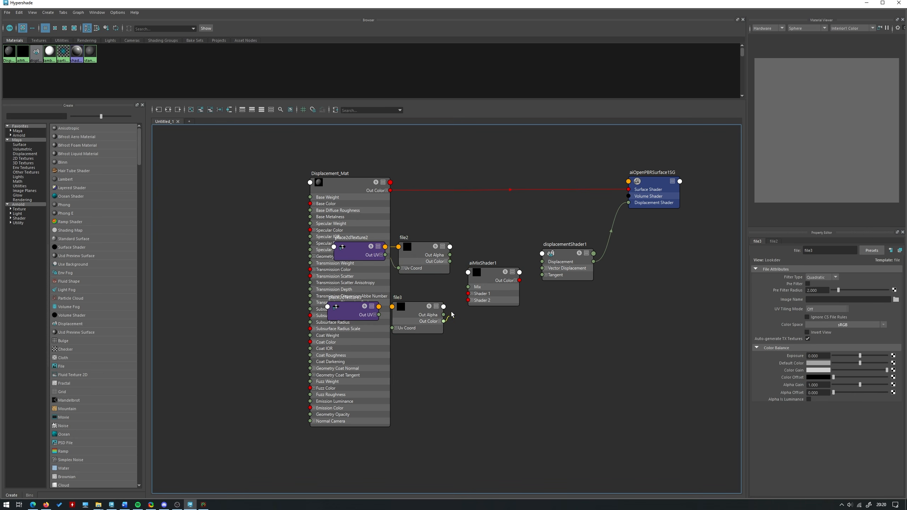
click(468, 300)
click(450, 261)
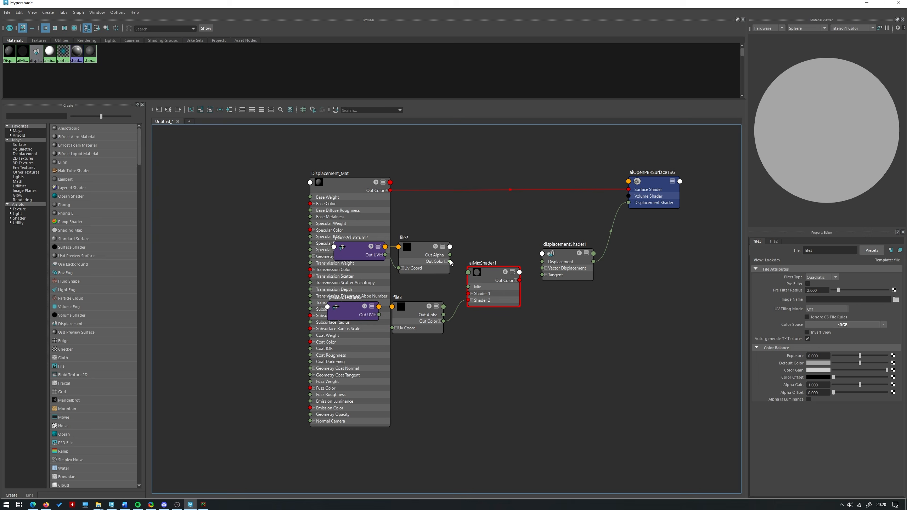
click(469, 294)
Connect the aiMixShader's Out Color R to the Displacement input of the displacement shader
click(516, 281)
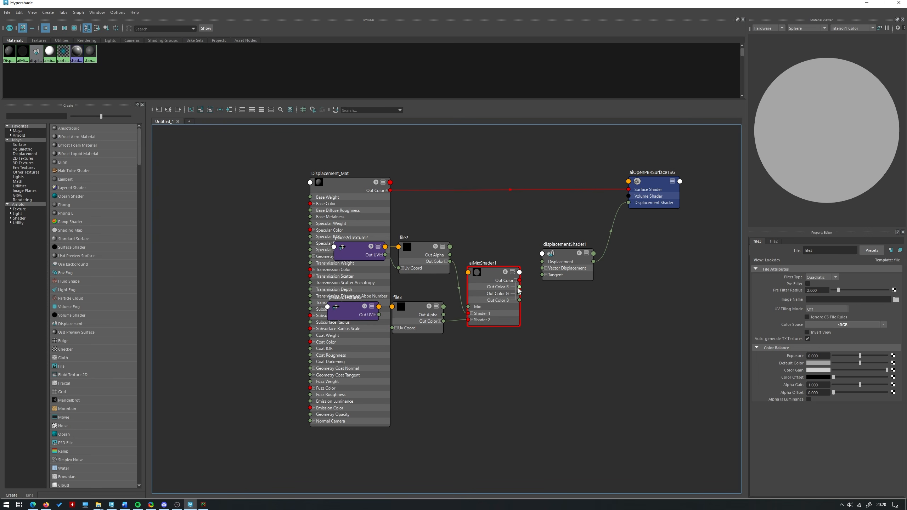
click(520, 287)
click(542, 262)
click(515, 281)
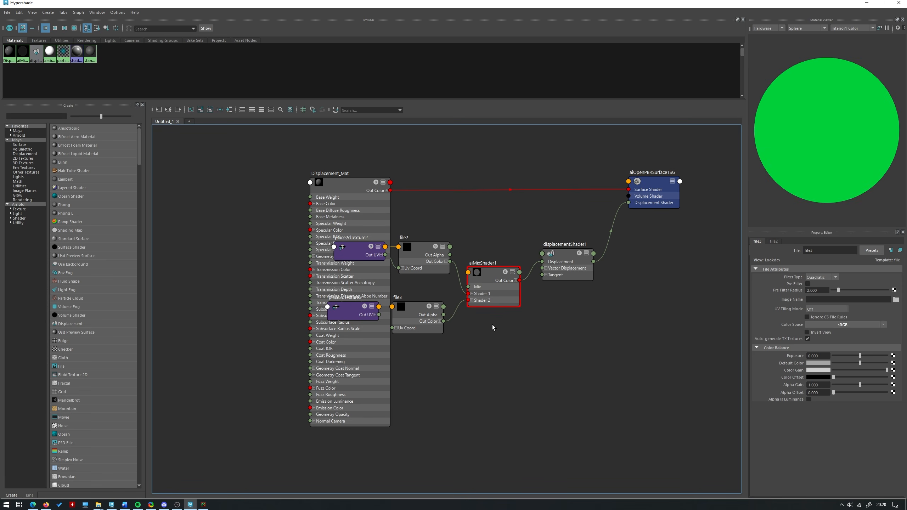
Regraph the input and output connections of aiOpenPBRSurface1SG to lay out the network neatly
click(644, 204)
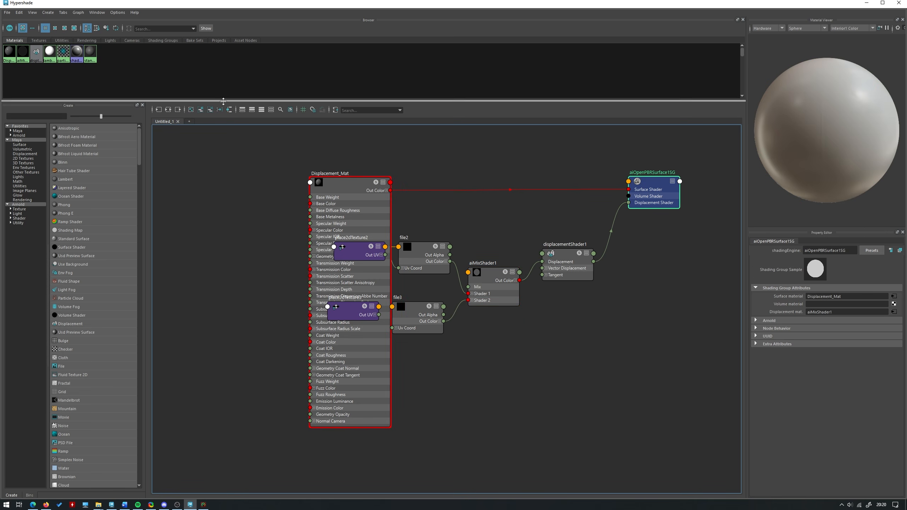
click(168, 110)
alt+middle_drag(364, 358, 390, 304)
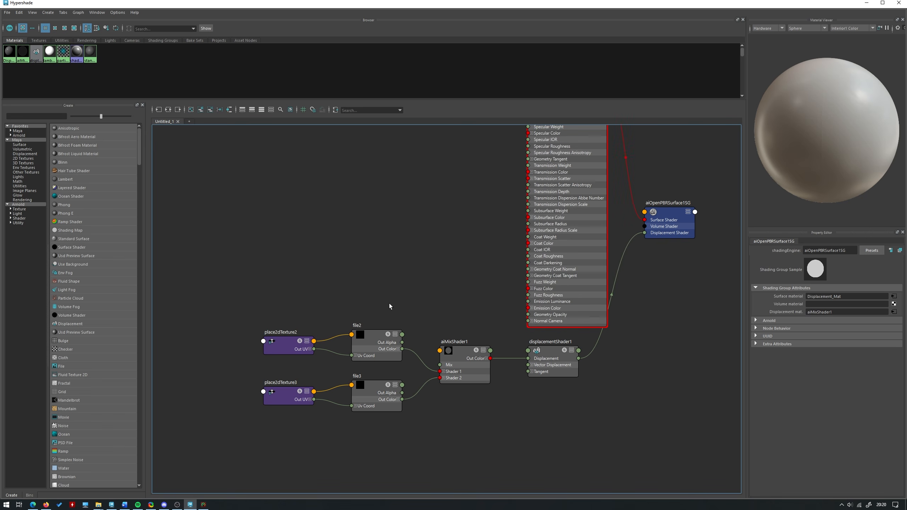
Load Maritime_Pine_Bark_th4oedas_4K_Displacement.jpg from the Natural\Bark materials folder into the upper file node, file2
click(365, 345)
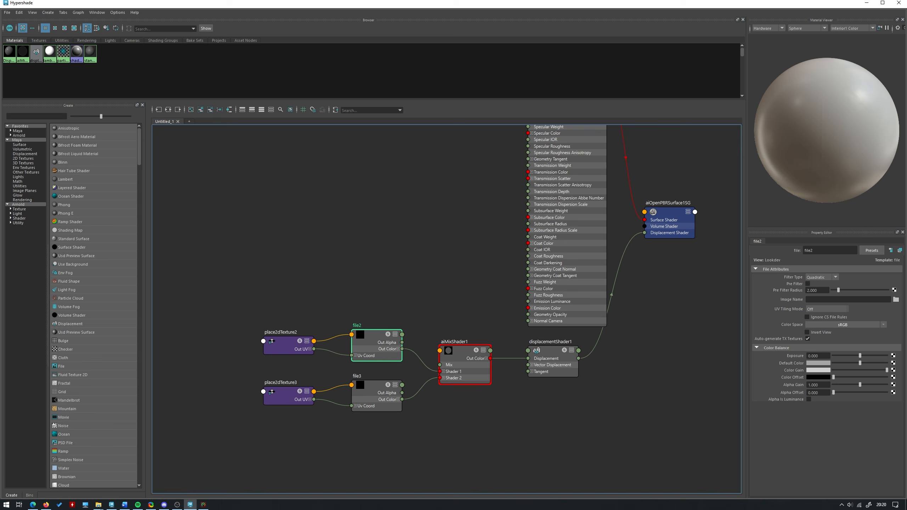
click(896, 300)
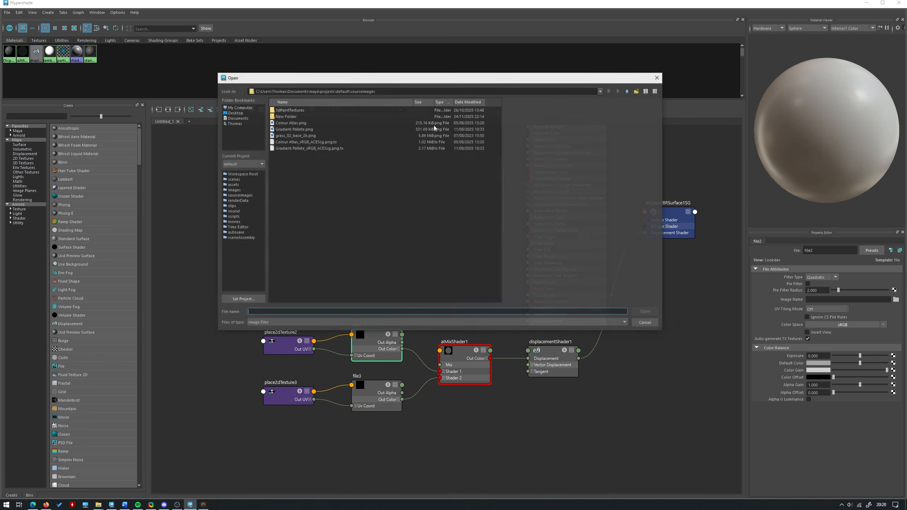
triple_click(424, 91)
text(C:\Users\Thomas\Documents\maya\projects\default\scenes\Summer Day Studios\Materials\Natural\Bark)
key(Return)
double_click(322, 117)
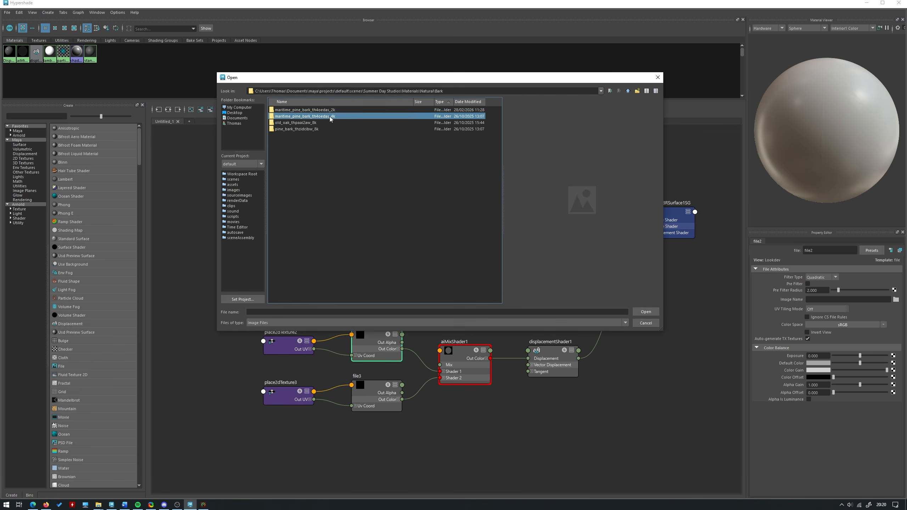
click(357, 135)
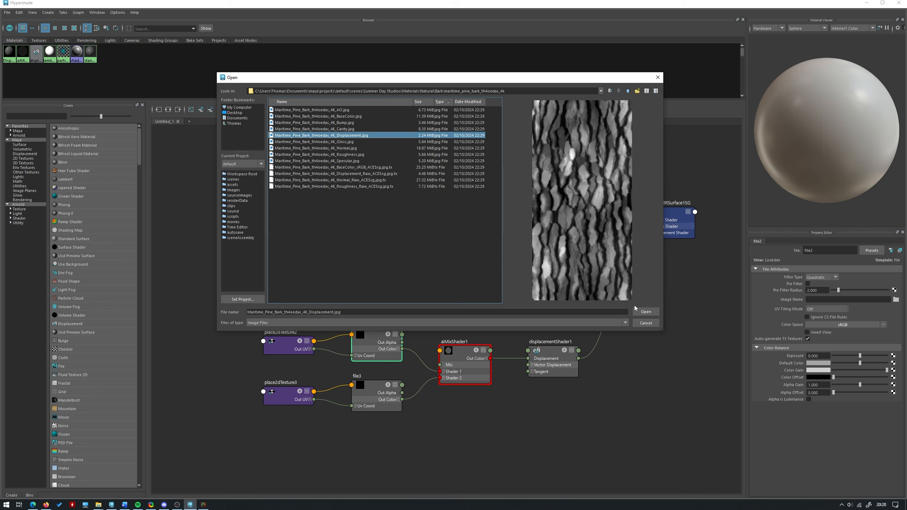
click(647, 311)
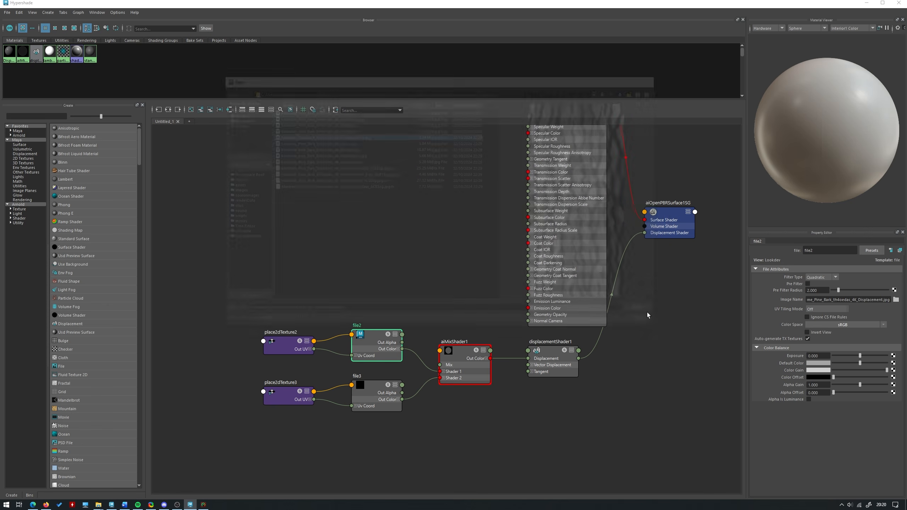
Set file2's color space to Raw and enable Alpha Is Luminance
click(856, 324)
mouse_move(863, 343)
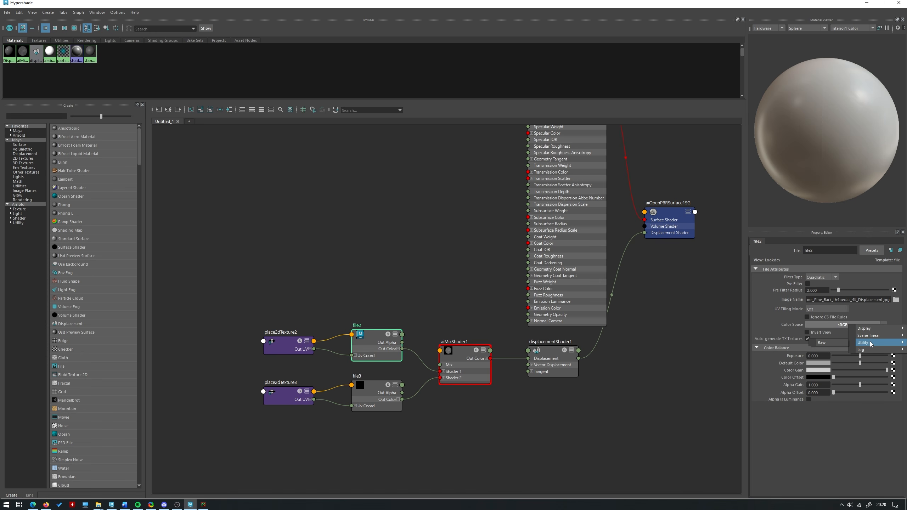
click(833, 344)
click(809, 399)
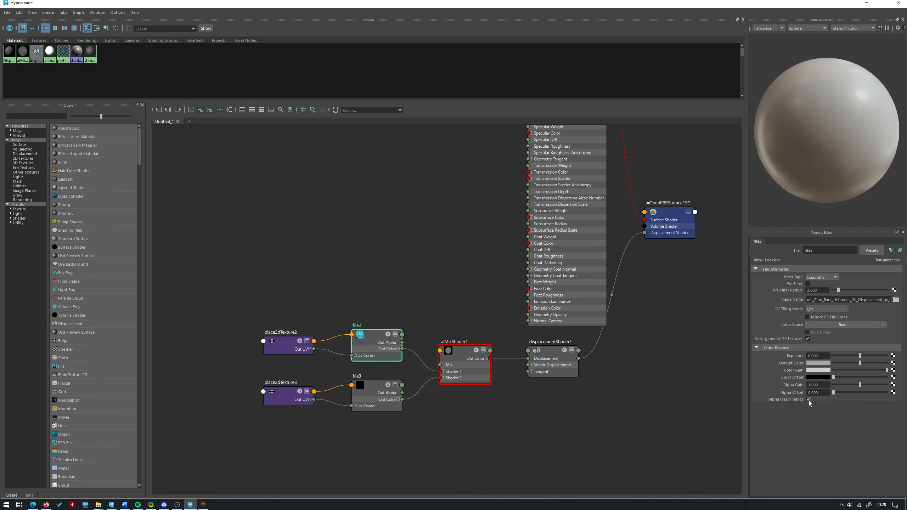
Load wood_planks_dirt_disp_4k.png from the Man Made\Wood materials folder into the lower file node, file3
click(372, 393)
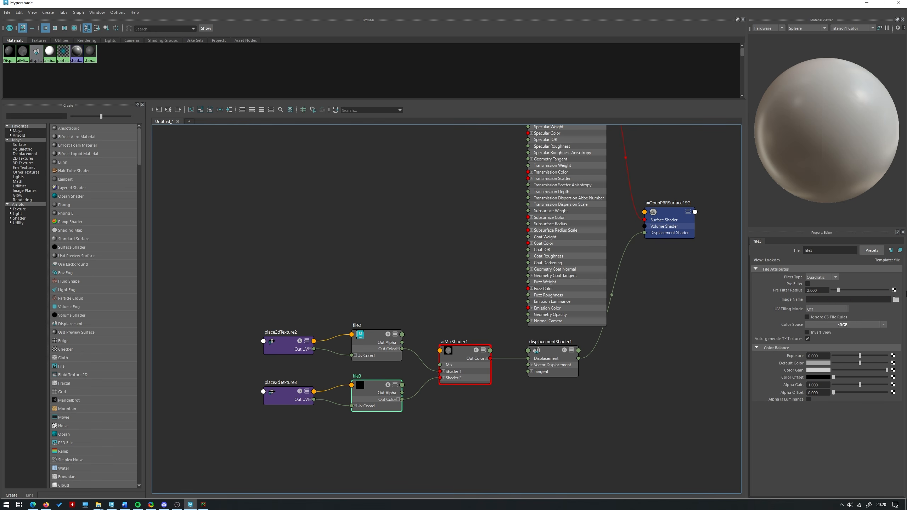
click(896, 300)
click(628, 91)
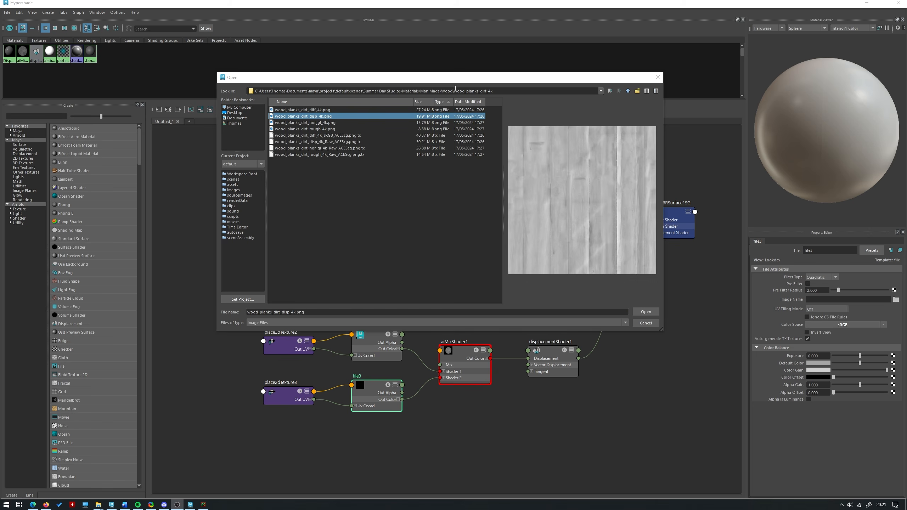
drag(453, 79, 389, 84)
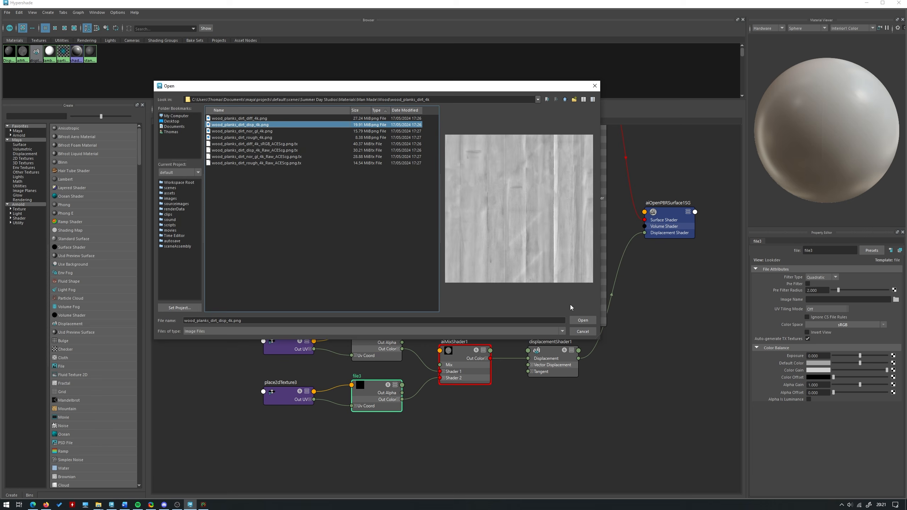
click(586, 318)
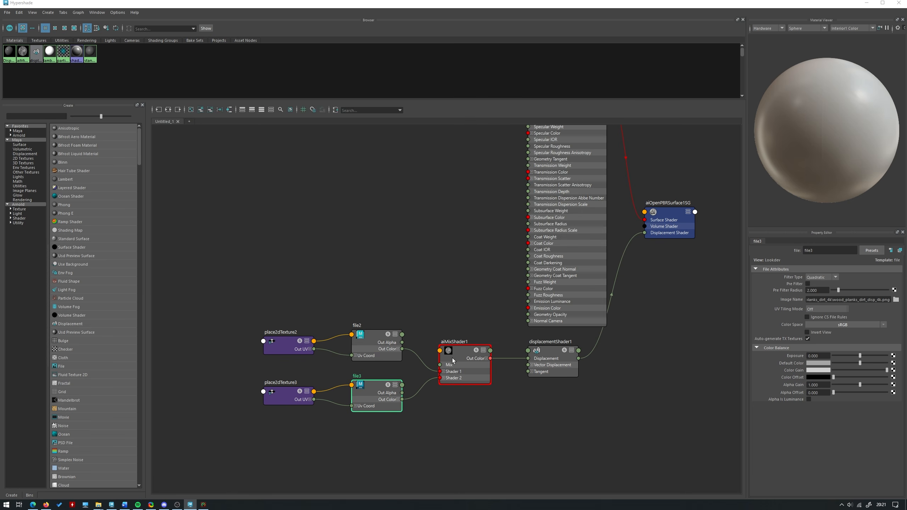
Set file3's color space to Raw and enable Alpha Is Luminance
click(877, 325)
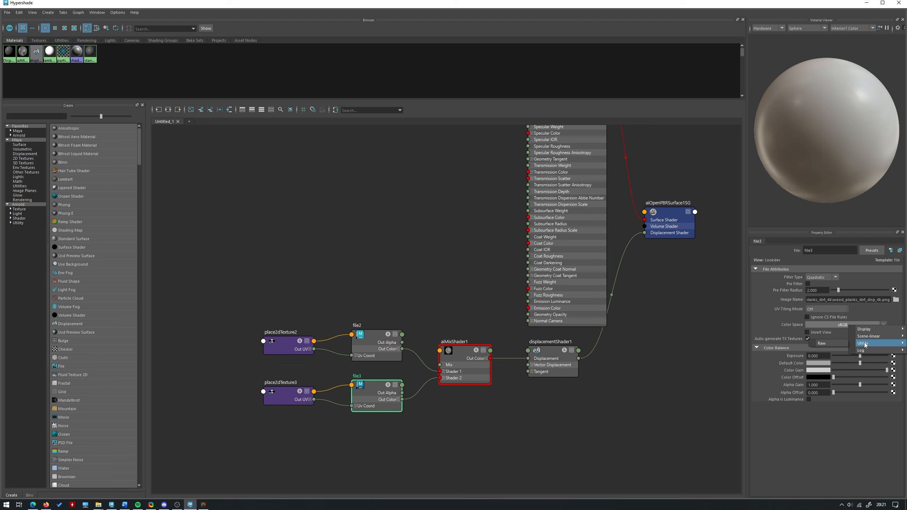
click(865, 343)
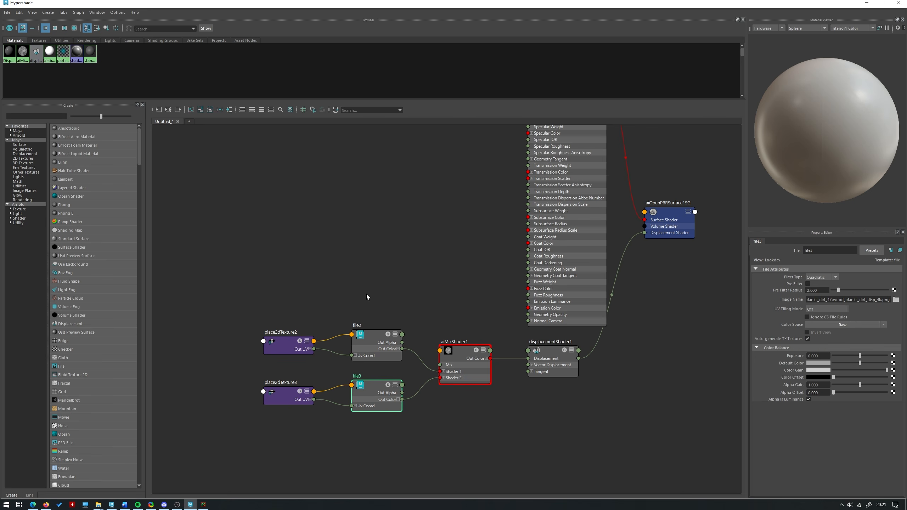
Inspect the blended bark and plank displacement on the rendered cylinder up close and from several angles
click(392, 287)
middle_drag(692, 255, 664, 266)
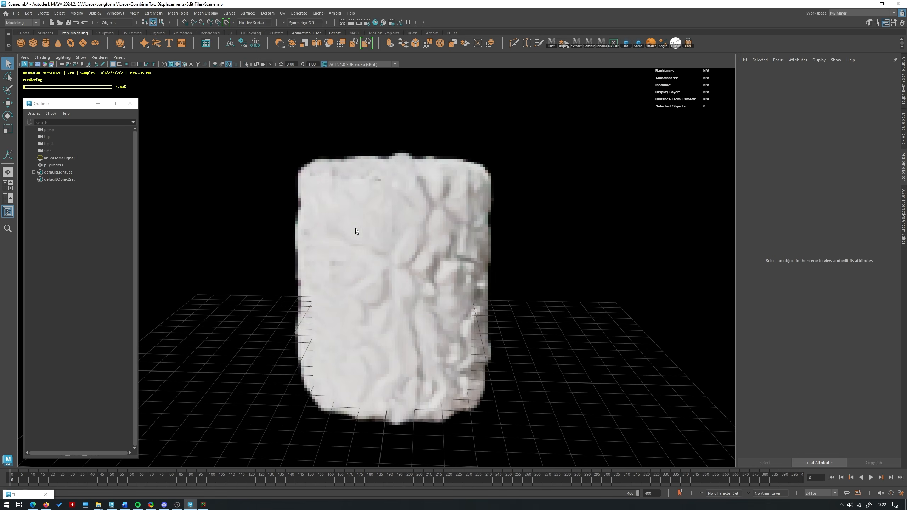
alt+right_drag(356, 226, 416, 299)
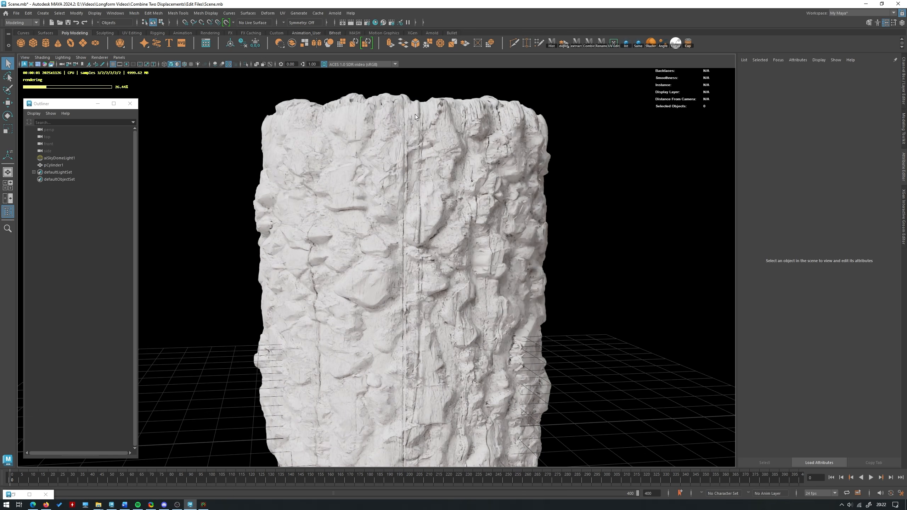
alt+right_drag(475, 205, 430, 262)
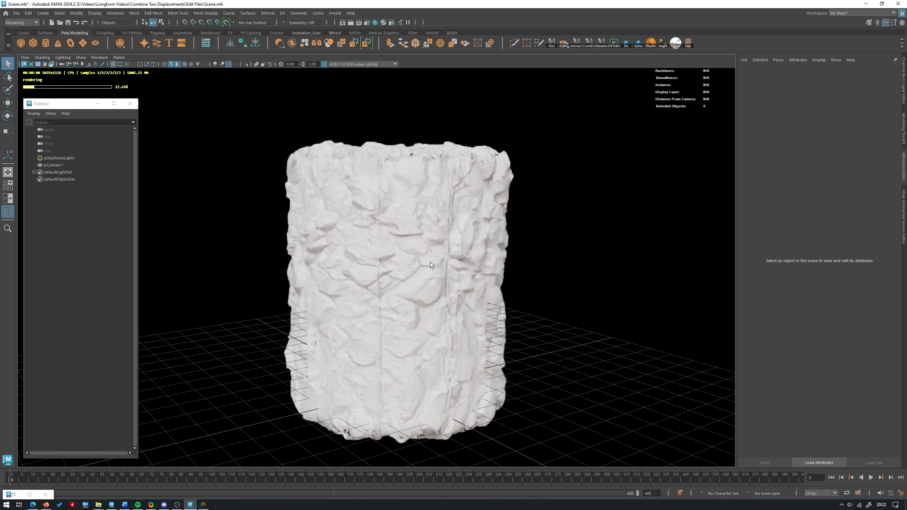
alt+drag(293, 297, 284, 315)
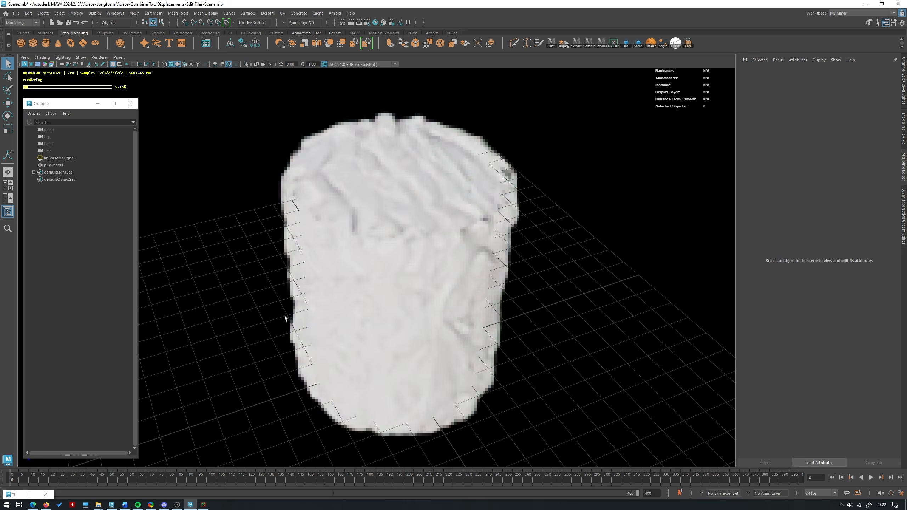
Set aiMixShader1's mix weight to 1.000, restart the Arnold viewport render and view the cylinder from the front
click(15, 495)
click(446, 375)
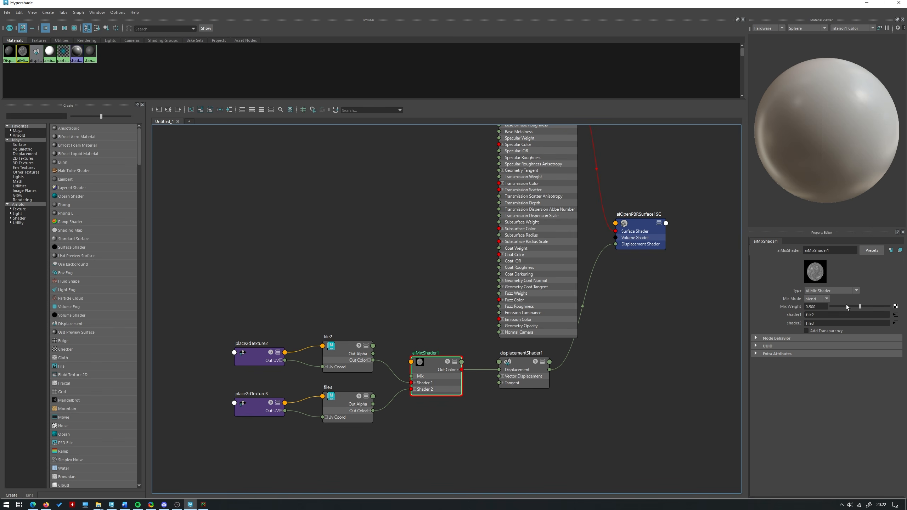
click(867, 3)
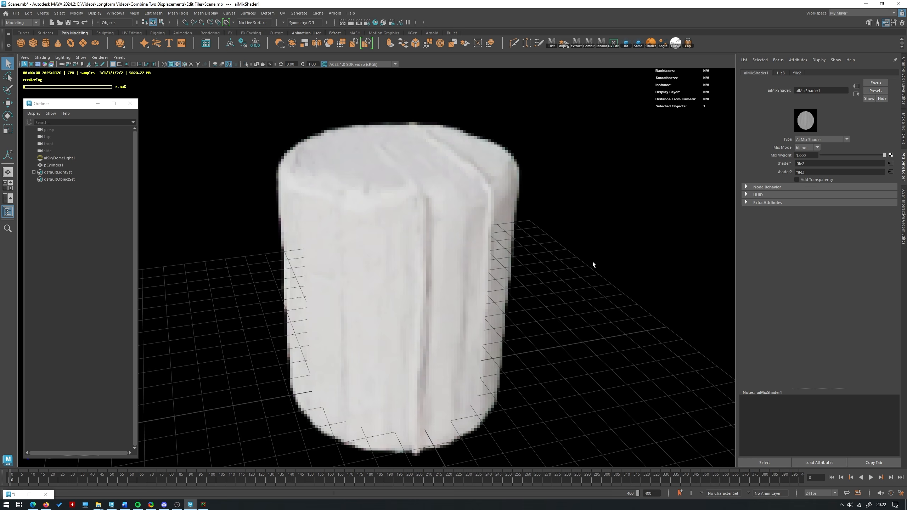
click(94, 59)
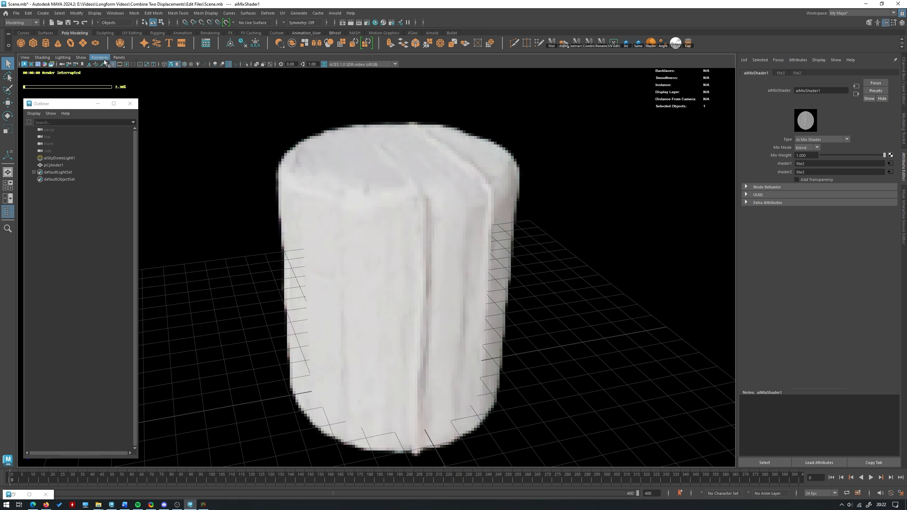
click(110, 70)
click(100, 57)
click(105, 78)
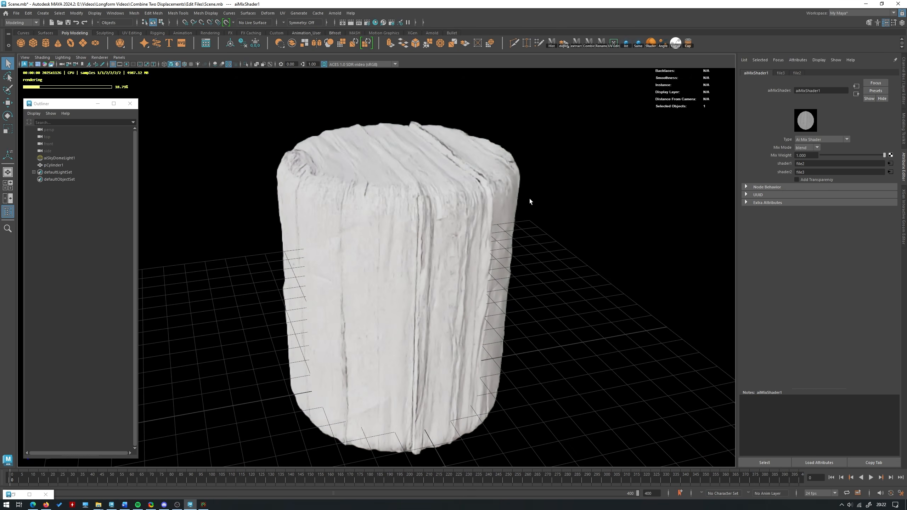
alt+drag(508, 219, 405, 209)
scroll(513, 241, down, 4)
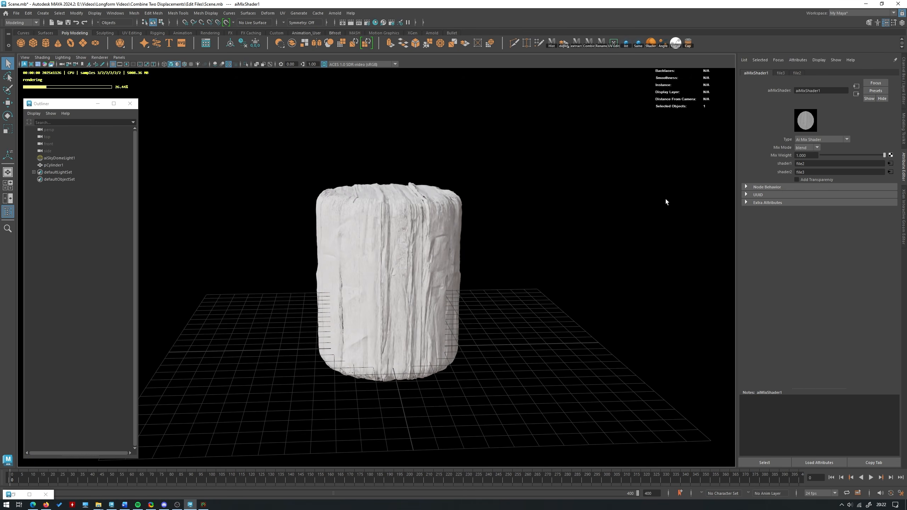
Set aiMixShader1's mix weight to 0.000, restart the Arnold viewport render and inspect the cylinder's surface
drag(884, 157, 793, 156)
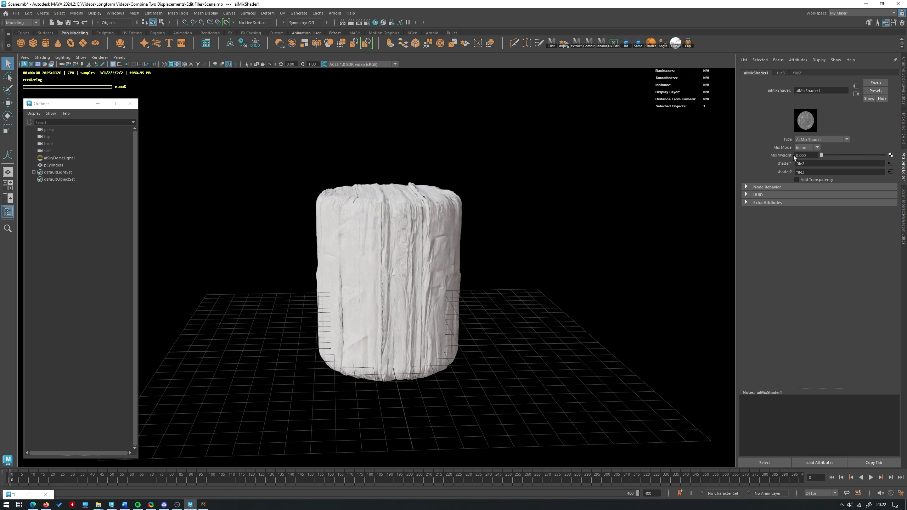
click(105, 58)
click(107, 72)
click(103, 58)
click(106, 78)
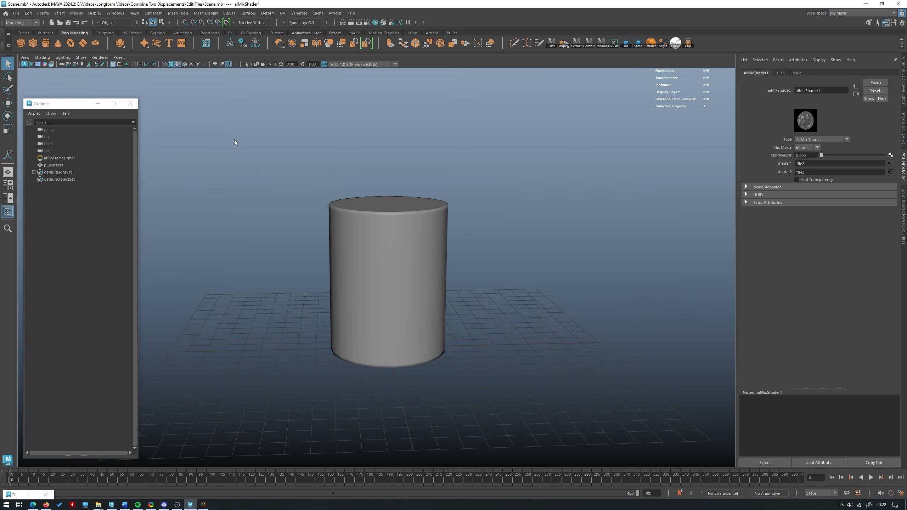
alt+drag(345, 272, 474, 227)
scroll(472, 221, up, 5)
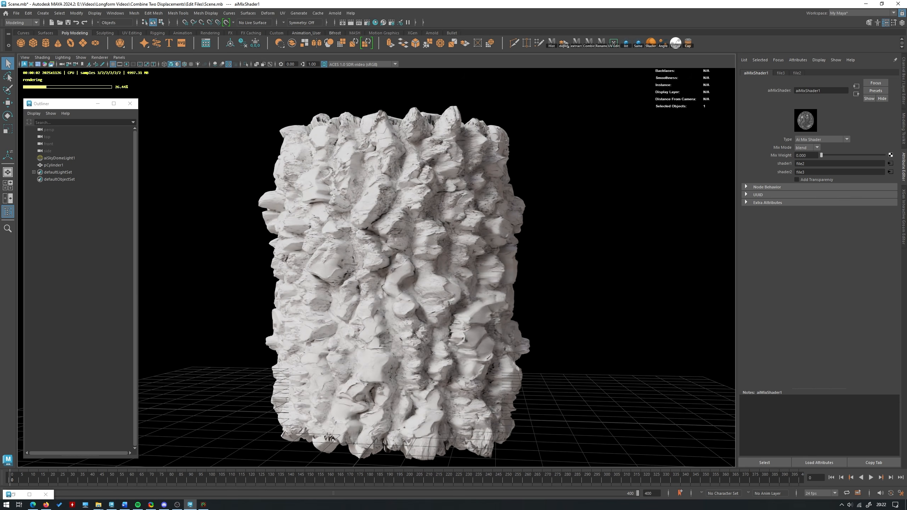
alt+drag(339, 273, 370, 275)
scroll(370, 276, down, 3)
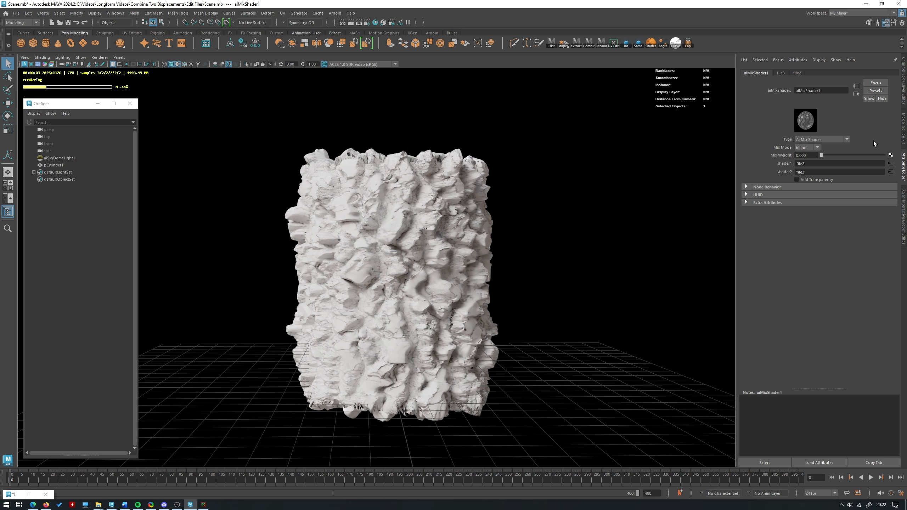
Set aiMixShader1's mix weight to 0.5 and restart the Arnold viewport render
drag(815, 155, 728, 170)
text(0.5)
key(Return)
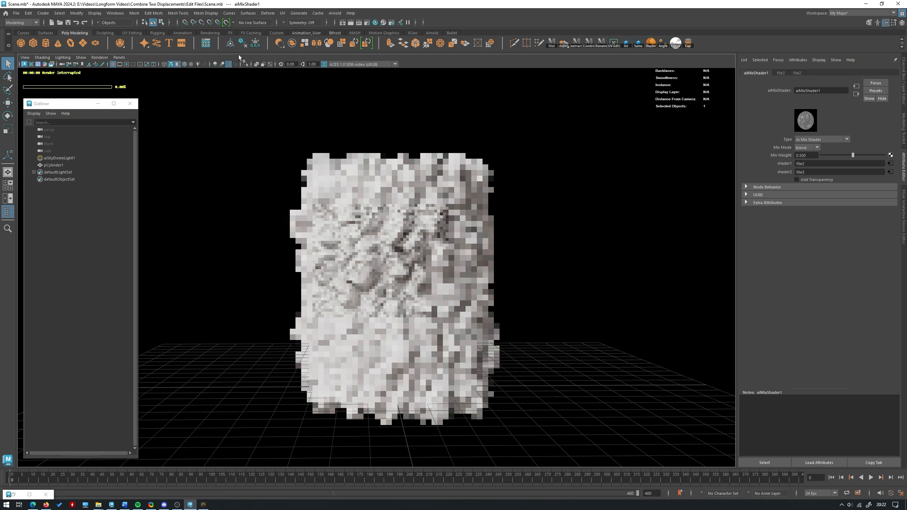
click(106, 59)
click(107, 65)
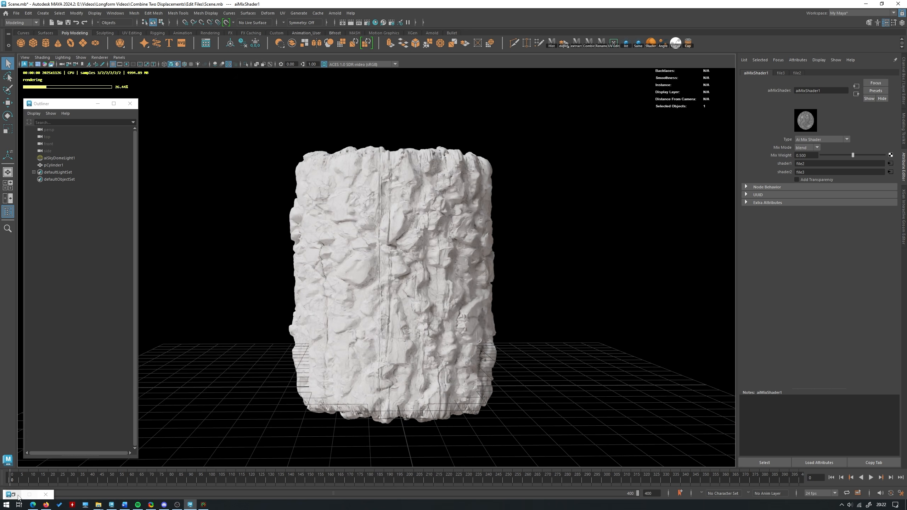
click(11, 497)
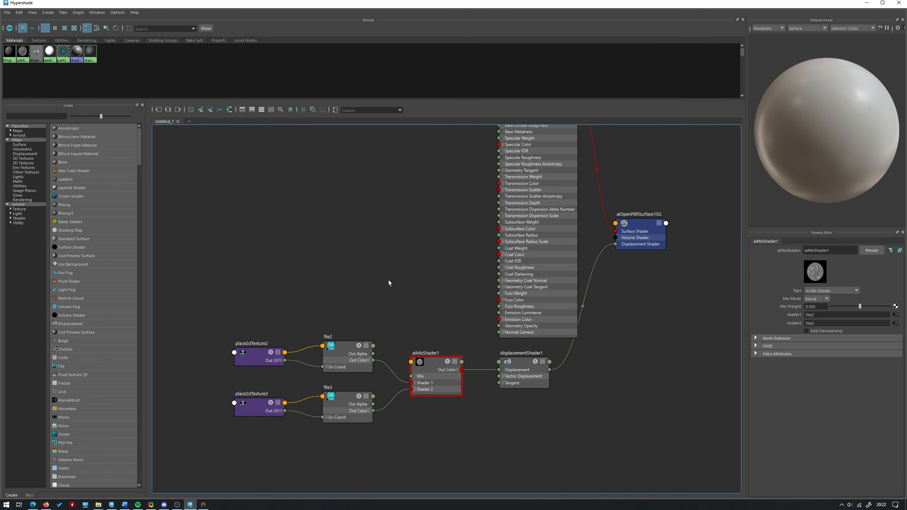
key(Tab)
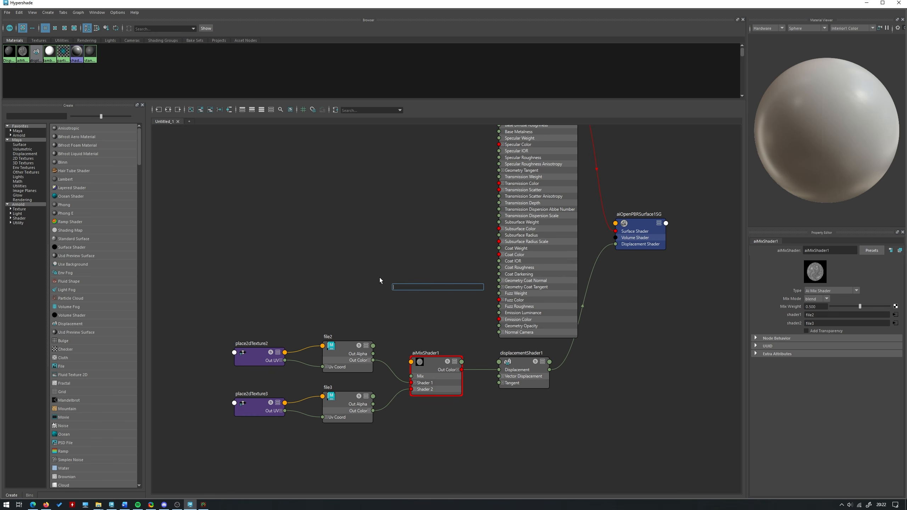
key(Escape)
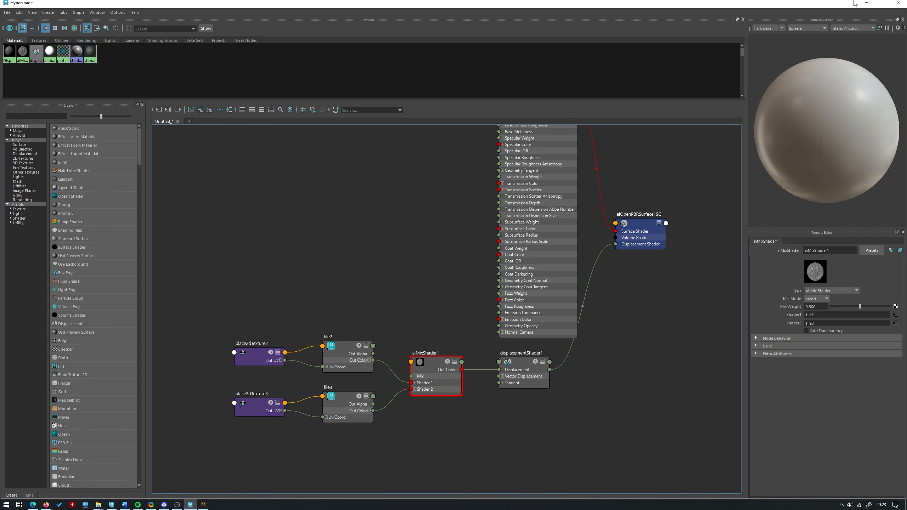
click(866, 3)
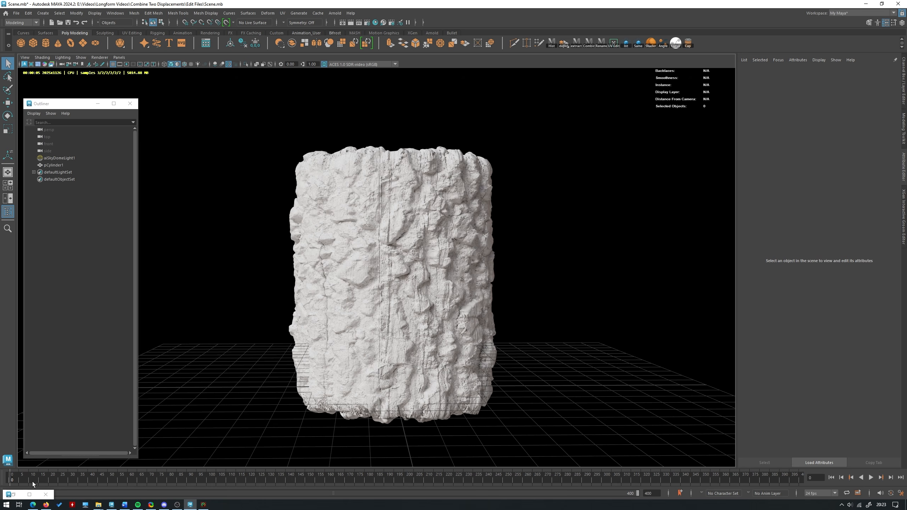
Create a 2D Ramp texture above the file nodes and connect its Out Color R to aiMixShader1's Mix input
click(14, 495)
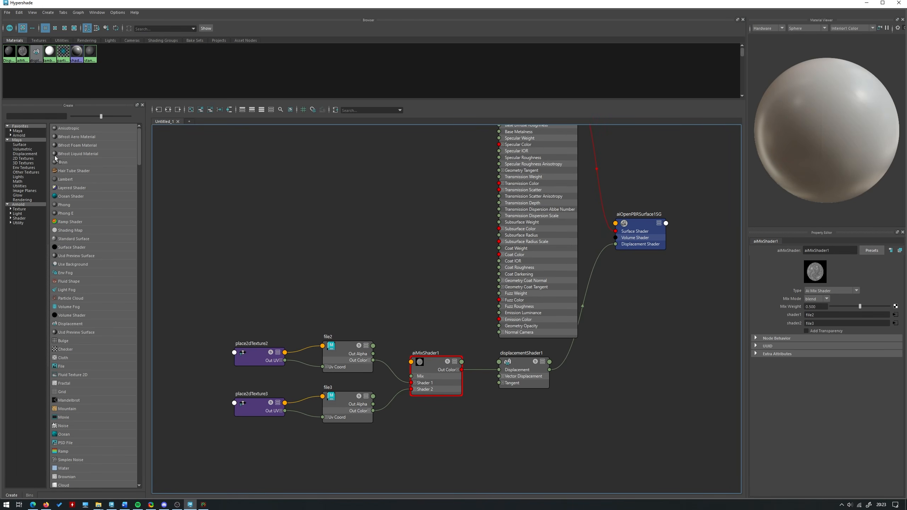
click(32, 159)
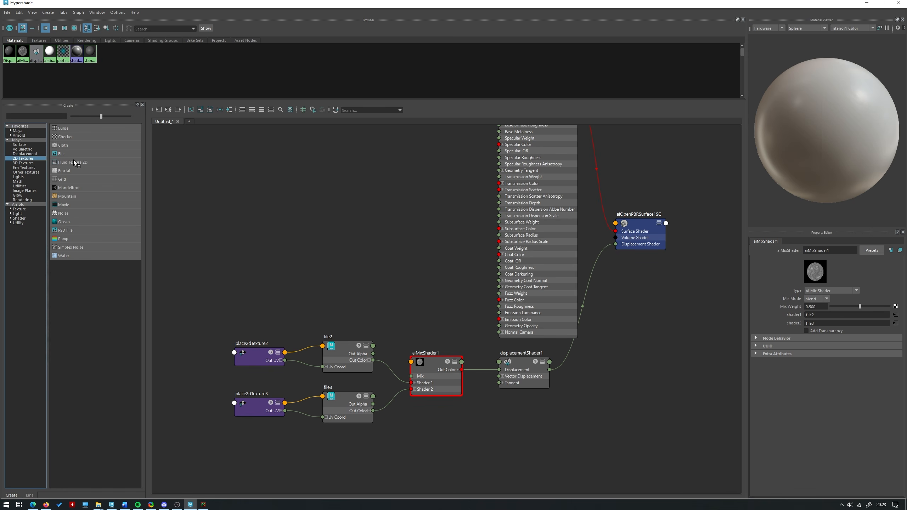
click(72, 241)
drag(383, 272, 239, 189)
drag(363, 232, 350, 282)
click(415, 297)
click(376, 282)
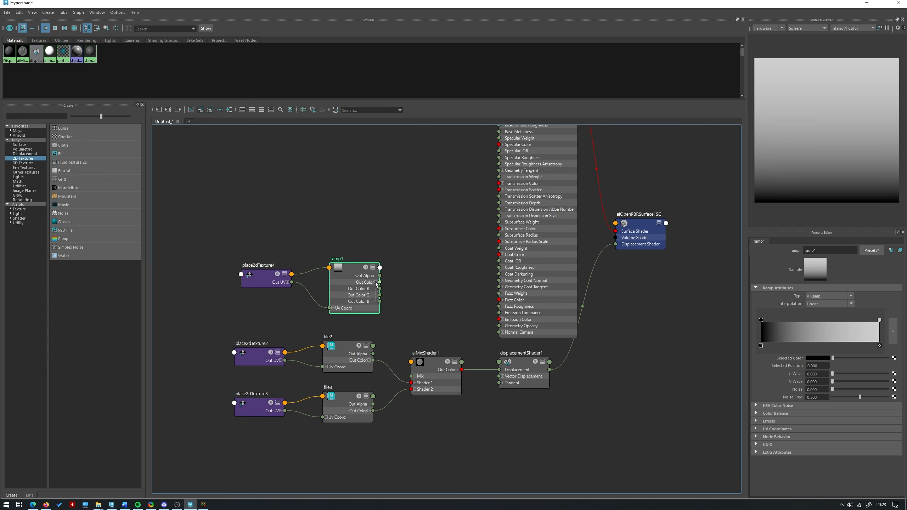
drag(380, 289, 411, 376)
click(451, 373)
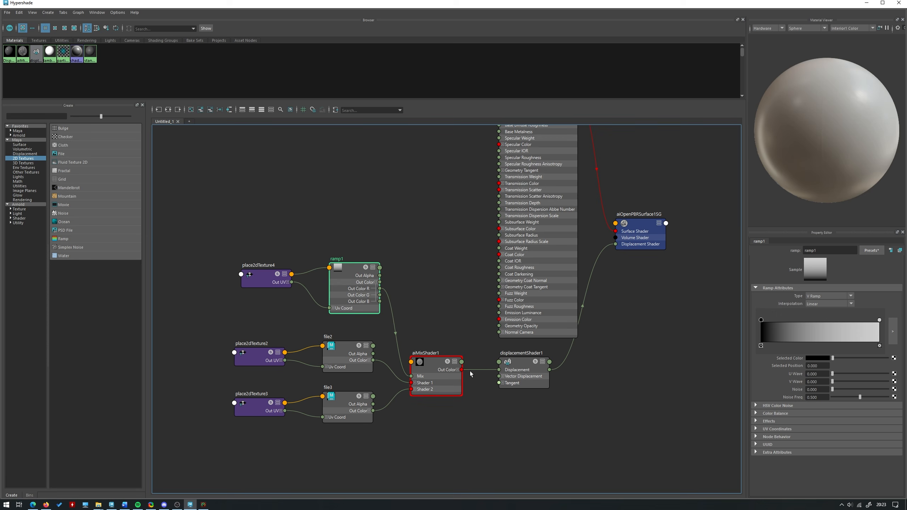
Move the ramp's black marker to about 0.119 and its light grey marker to about 0.397, refreshing the viewport render
click(867, 2)
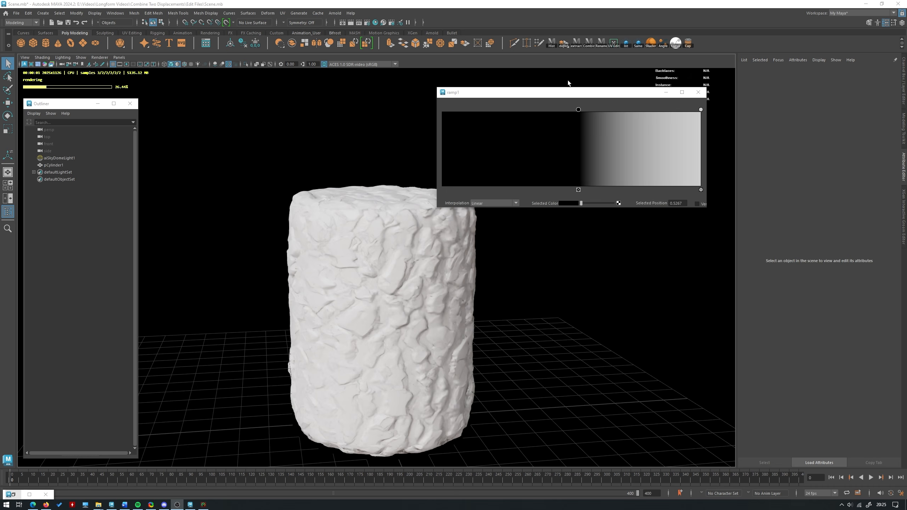
drag(568, 92, 620, 86)
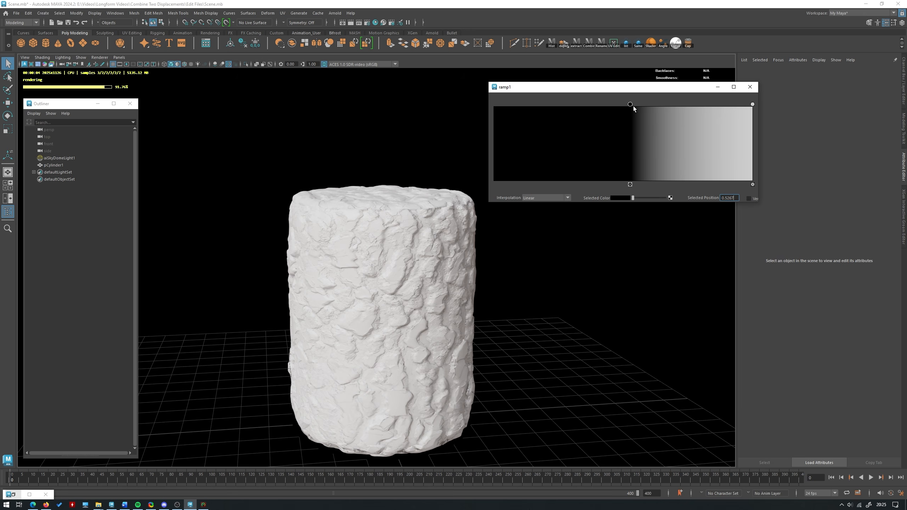
drag(626, 103, 525, 108)
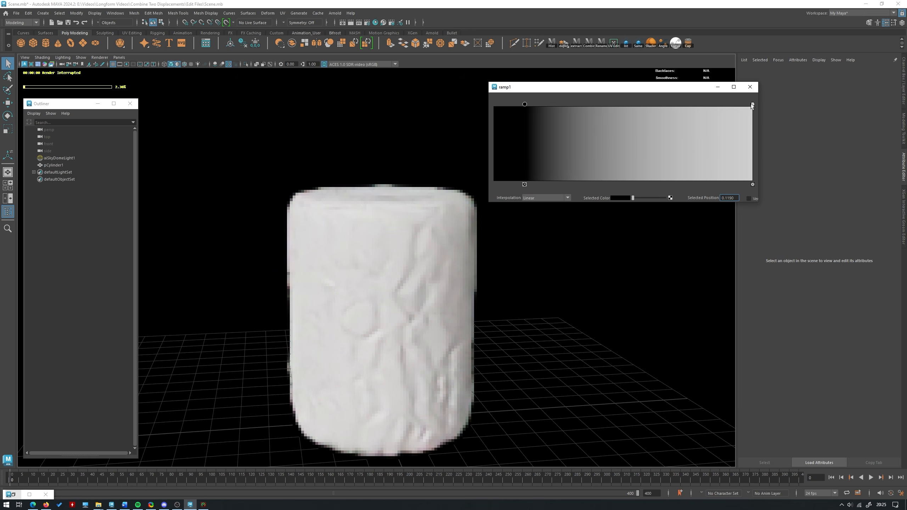
drag(753, 104, 596, 105)
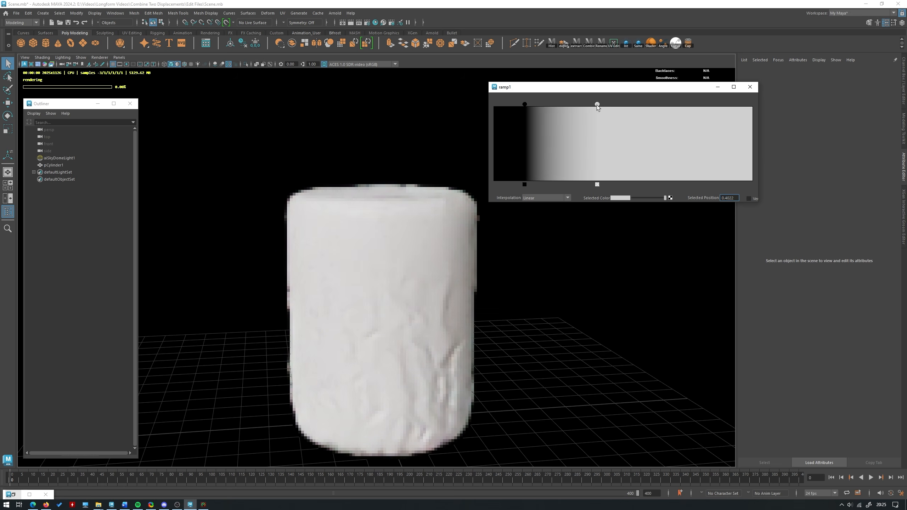
click(100, 57)
click(114, 79)
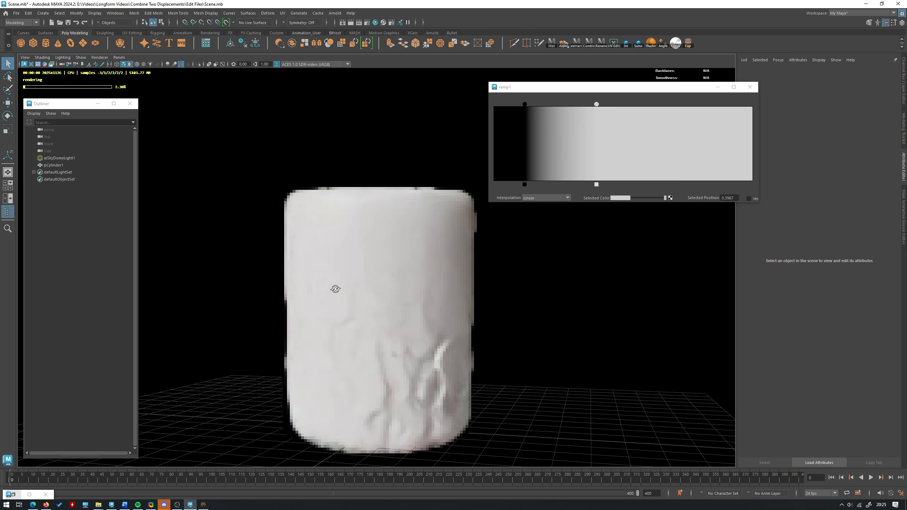
Shift the ramp's black marker to about 0.001 and its light grey marker to about 0.216, refreshing the viewport render
alt+drag(335, 289, 377, 262)
drag(525, 105, 495, 104)
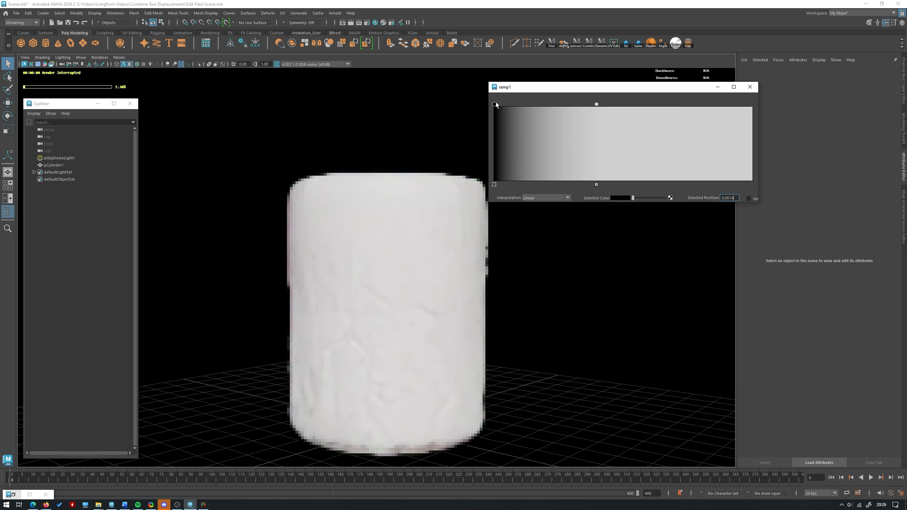
drag(597, 104, 550, 104)
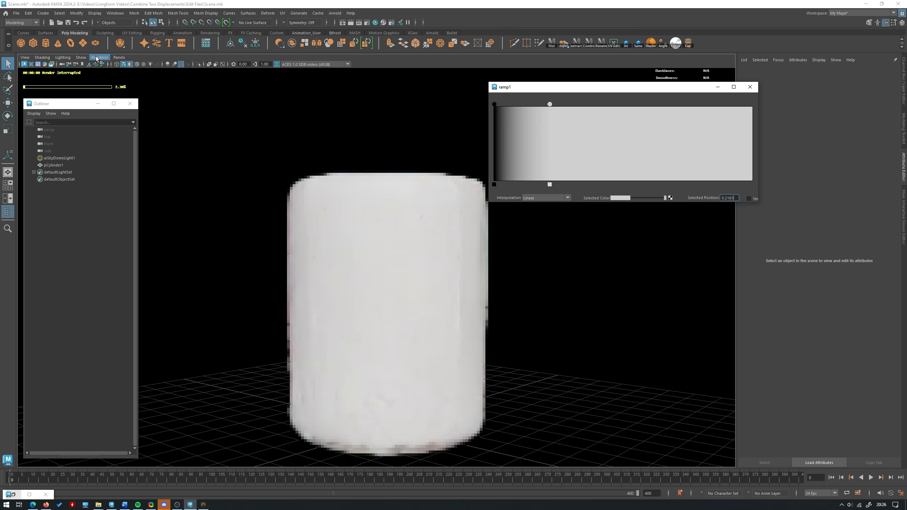
click(99, 57)
click(107, 66)
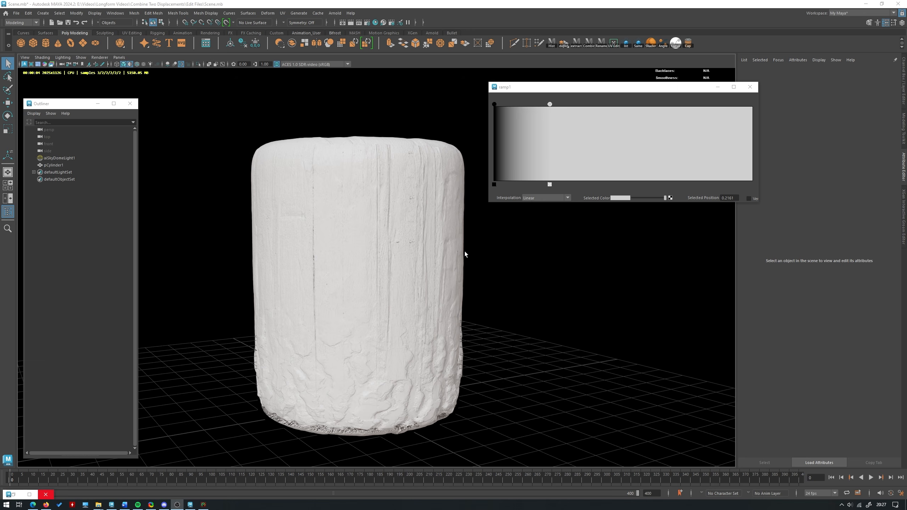
Close the ramp editor and delete ramp1 together with place2dTexture4 from the shader graph
click(750, 87)
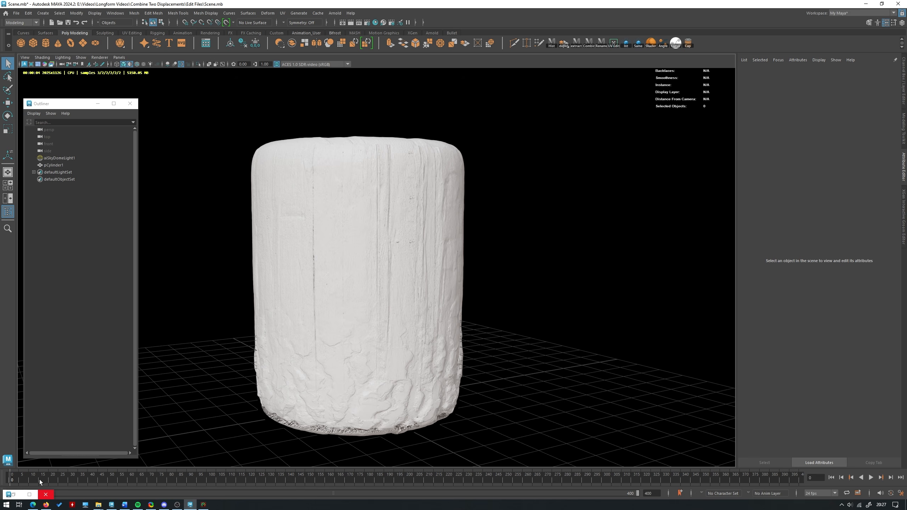
click(29, 494)
drag(422, 295, 222, 223)
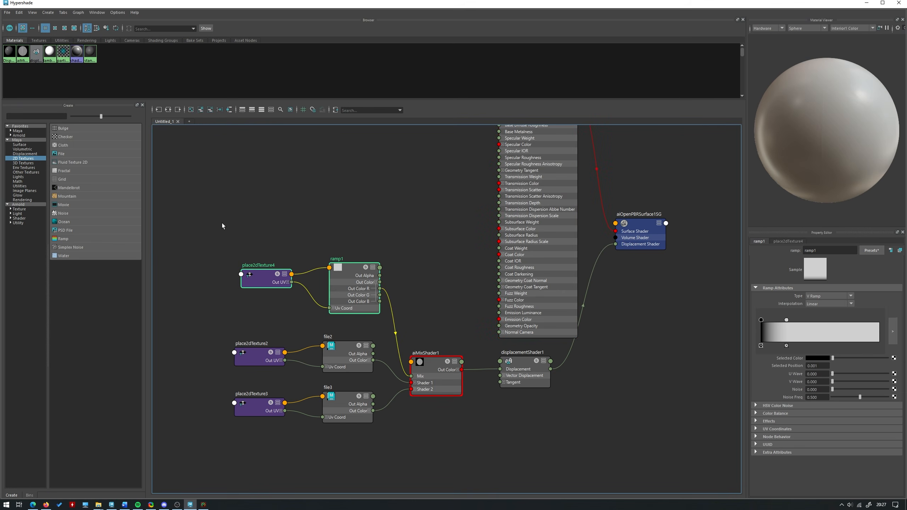
key(Delete)
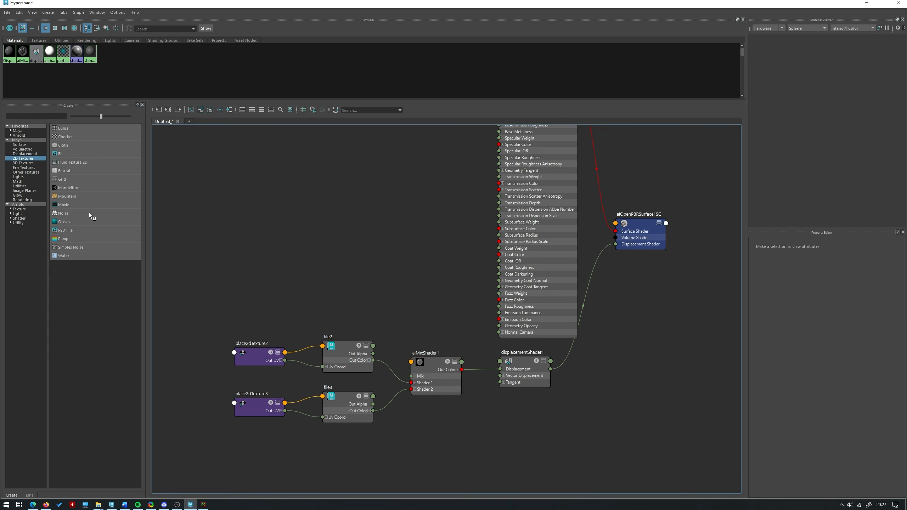
Create a 2D Noise texture above the file nodes and connect its Out Color R to aiMixShader1's Mix input
click(65, 214)
drag(397, 269, 251, 193)
click(418, 305)
drag(364, 248, 412, 376)
click(356, 285)
click(352, 307)
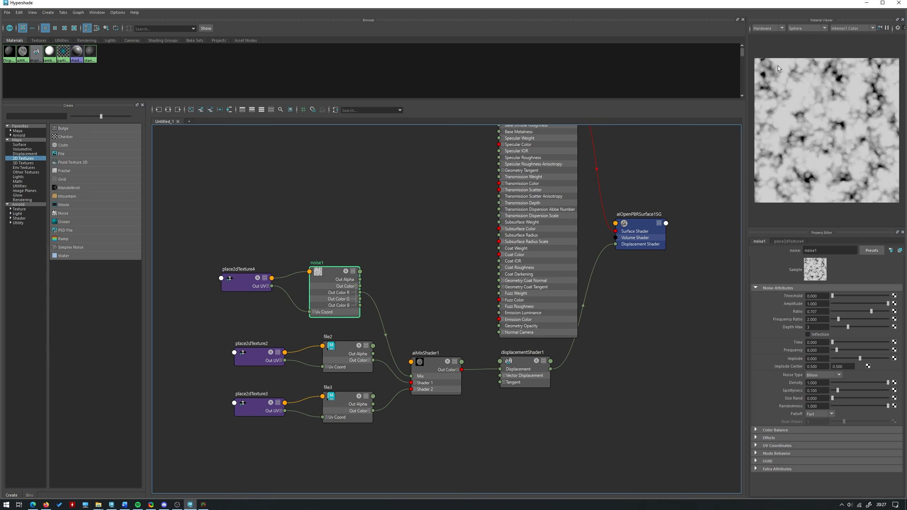
Refresh the Arnold viewport render and examine how the noise texture mixes the two displacements around the cylinder
click(866, 3)
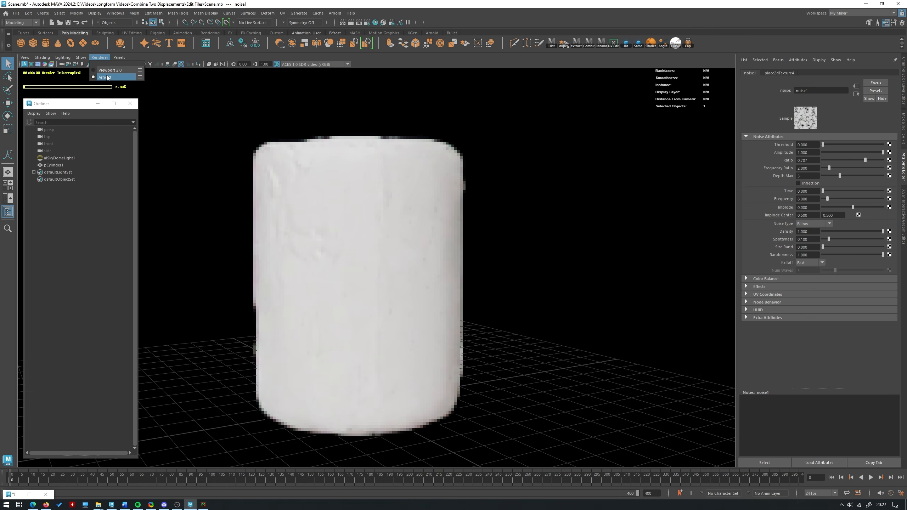
click(100, 57)
click(112, 64)
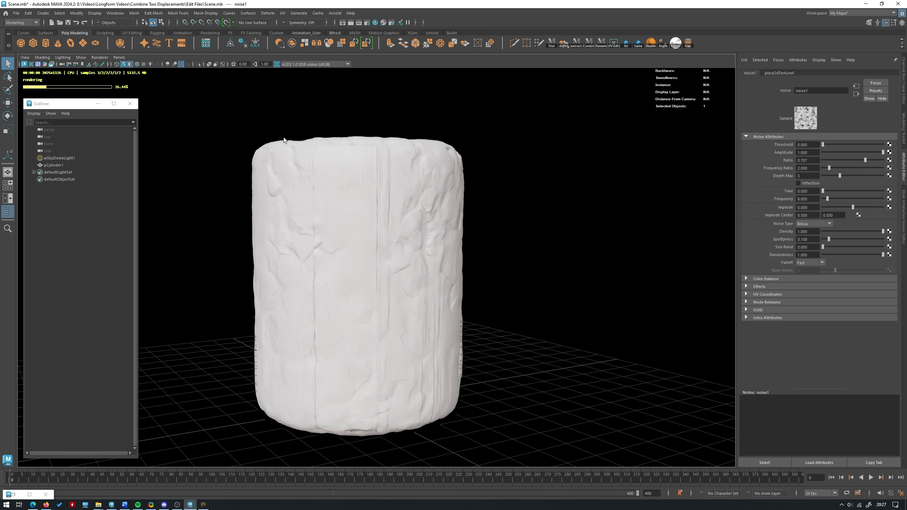
alt+drag(443, 216, 345, 240)
scroll(364, 225, up, 1)
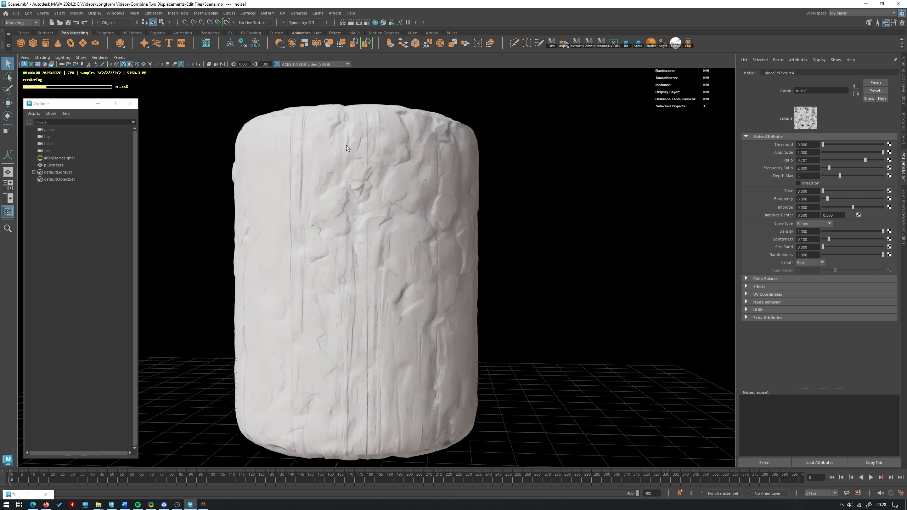
alt+drag(383, 163, 490, 200)
scroll(419, 161, down, 1)
scroll(490, 200, up, 1)
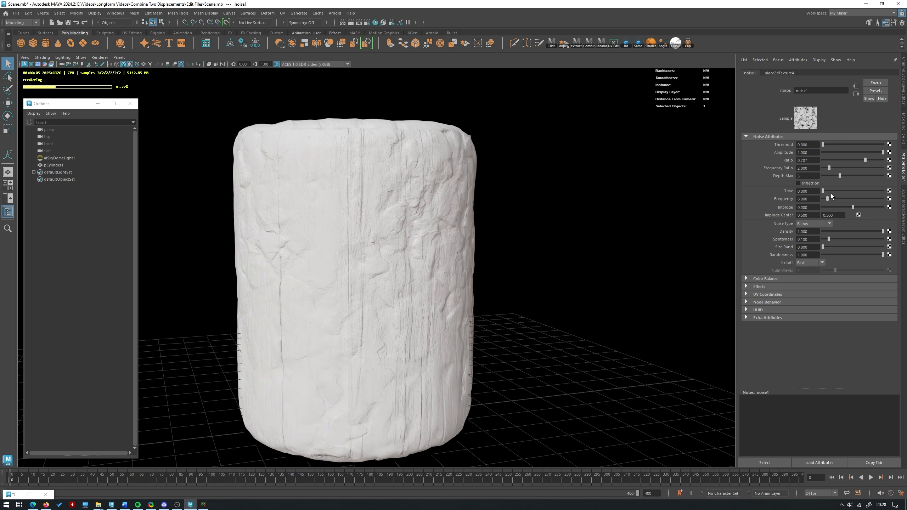
Set the noise texture's Frequency to 100 and restart the Arnold viewport render to check the cylinder's displacement
drag(828, 199, 885, 200)
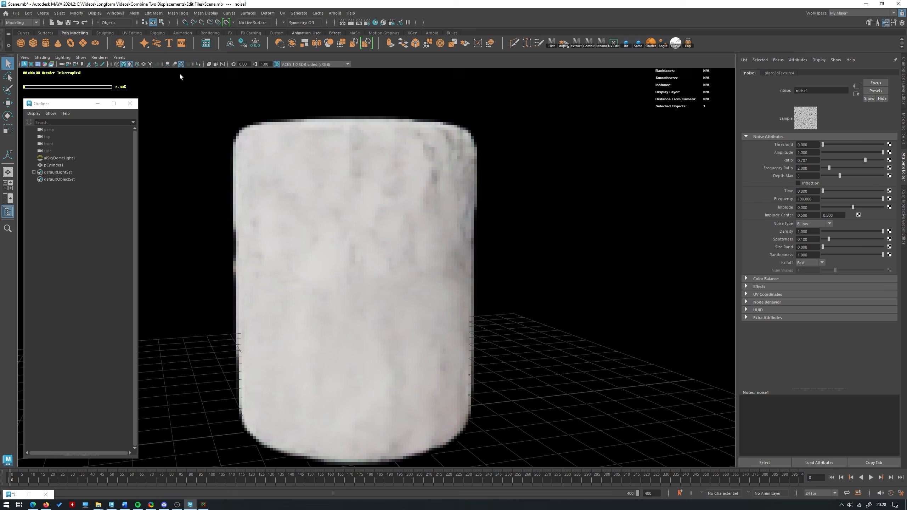
click(104, 58)
click(105, 70)
click(104, 58)
click(105, 77)
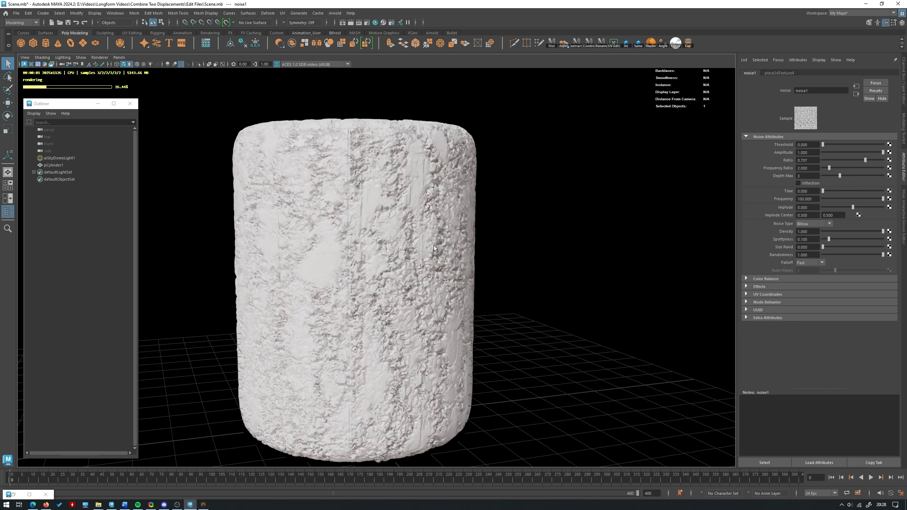
alt+right_drag(479, 229, 470, 236)
alt+drag(469, 236, 396, 236)
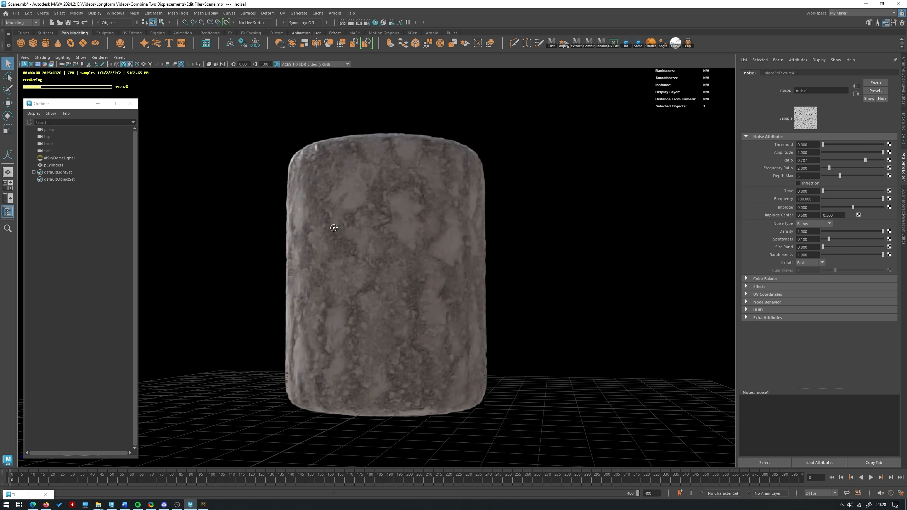
alt+drag(334, 228, 458, 259)
alt+right_drag(457, 259, 475, 261)
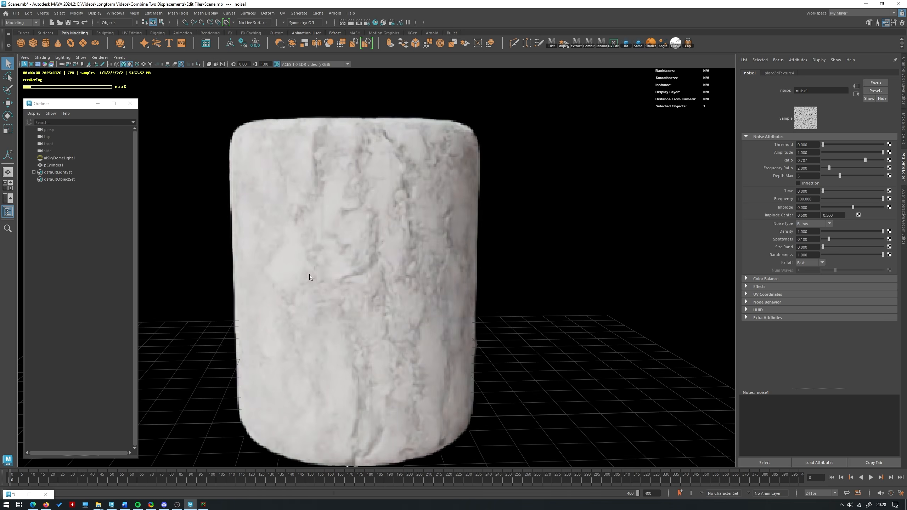
Show the 2D placement attributes of the noise's place2dTexture4 node beside the rendered cylinder, then return to the shader graph
click(22, 494)
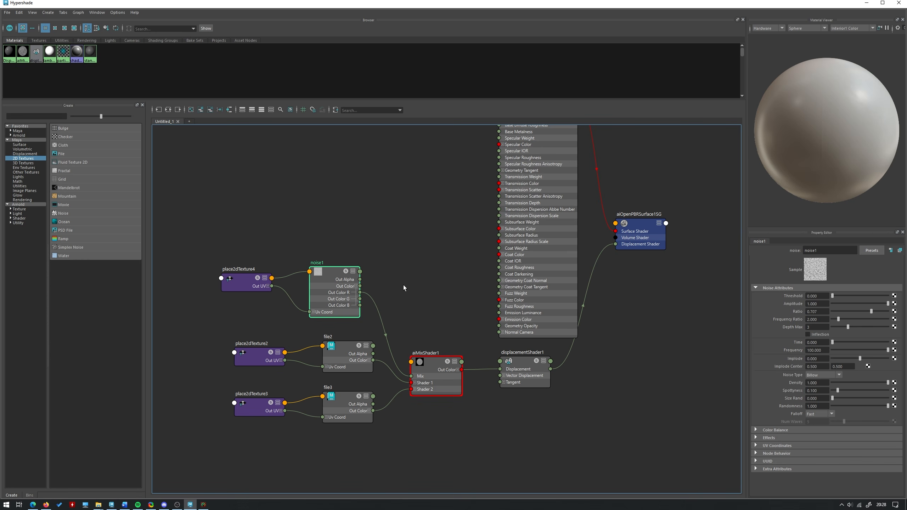
click(244, 279)
click(867, 3)
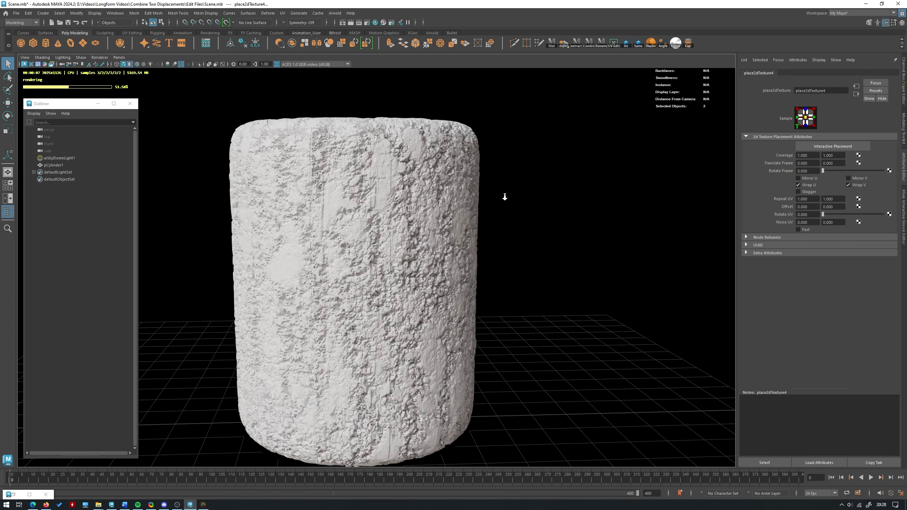
alt+right_drag(505, 197, 440, 211)
alt+middle_drag(439, 210, 456, 212)
click(14, 496)
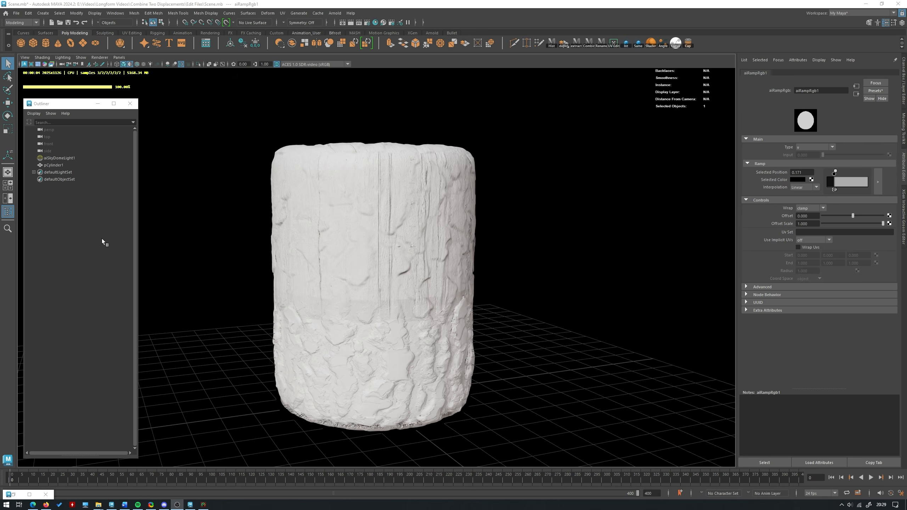
Examine the transition between plank and bark displacement on the cylinder rendered with the aiRampRgb mix
mouse_move(489, 208)
alt+mouse_down()
mouse_move(440, 214)
mouse_move(479, 215)
alt+mouse_up()
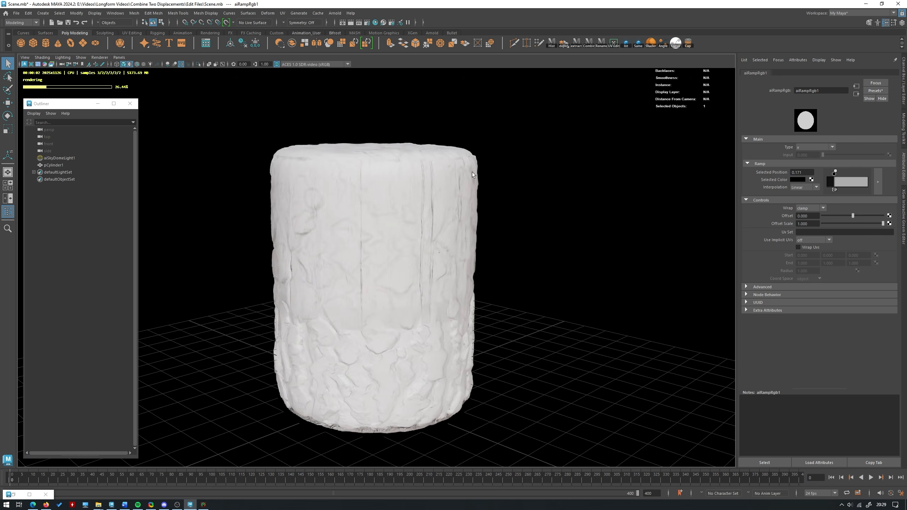
alt+drag(480, 192, 483, 213)
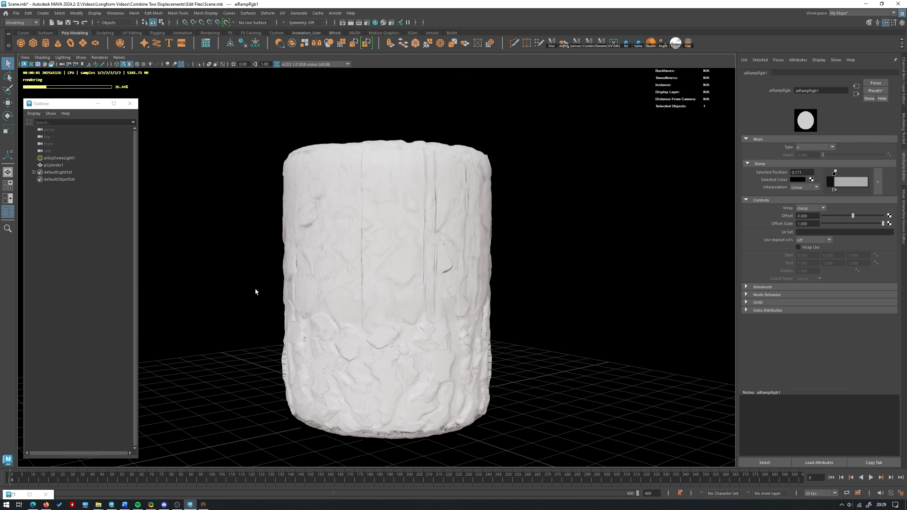